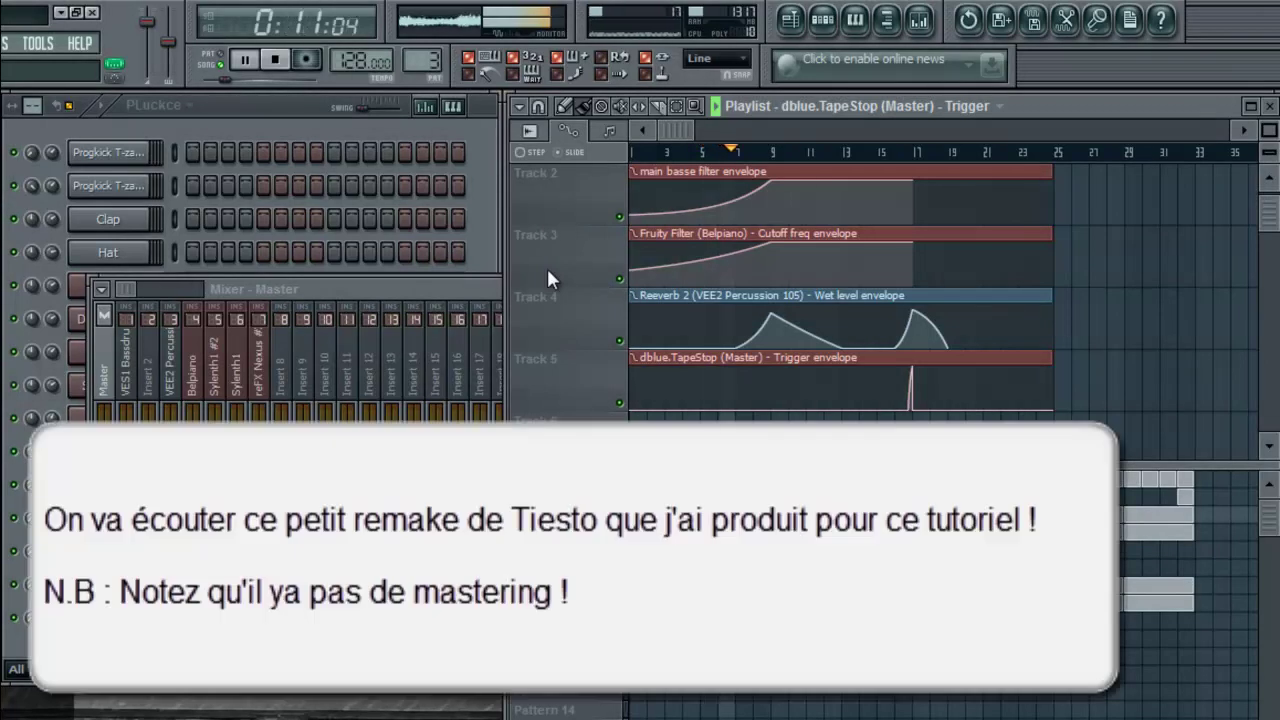
- Listen to the whole arrangement while examining the master mixer levels and the playlist, and stop playback
{"action": "left_click", "coordinate": [465, 282]}
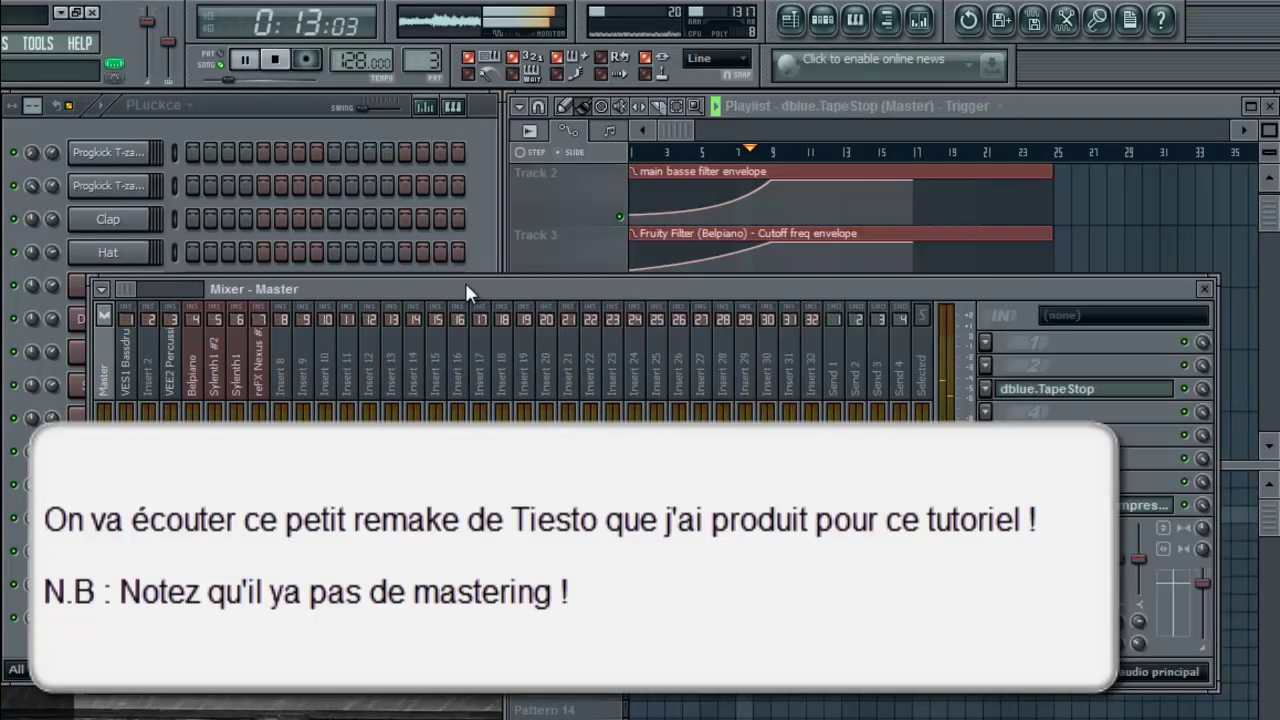
{"action": "left_click_drag", "start_coordinate": [474, 289], "coordinate": [474, 292]}
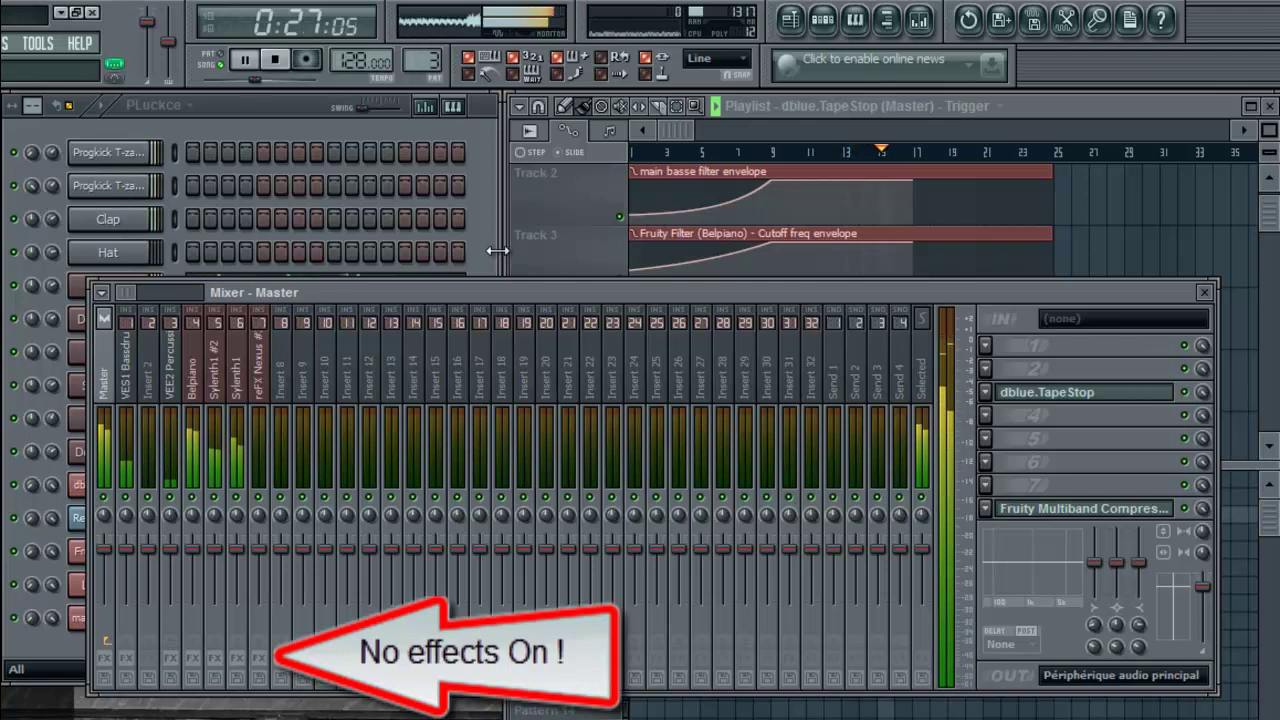
{"action": "left_click", "coordinate": [1064, 105]}
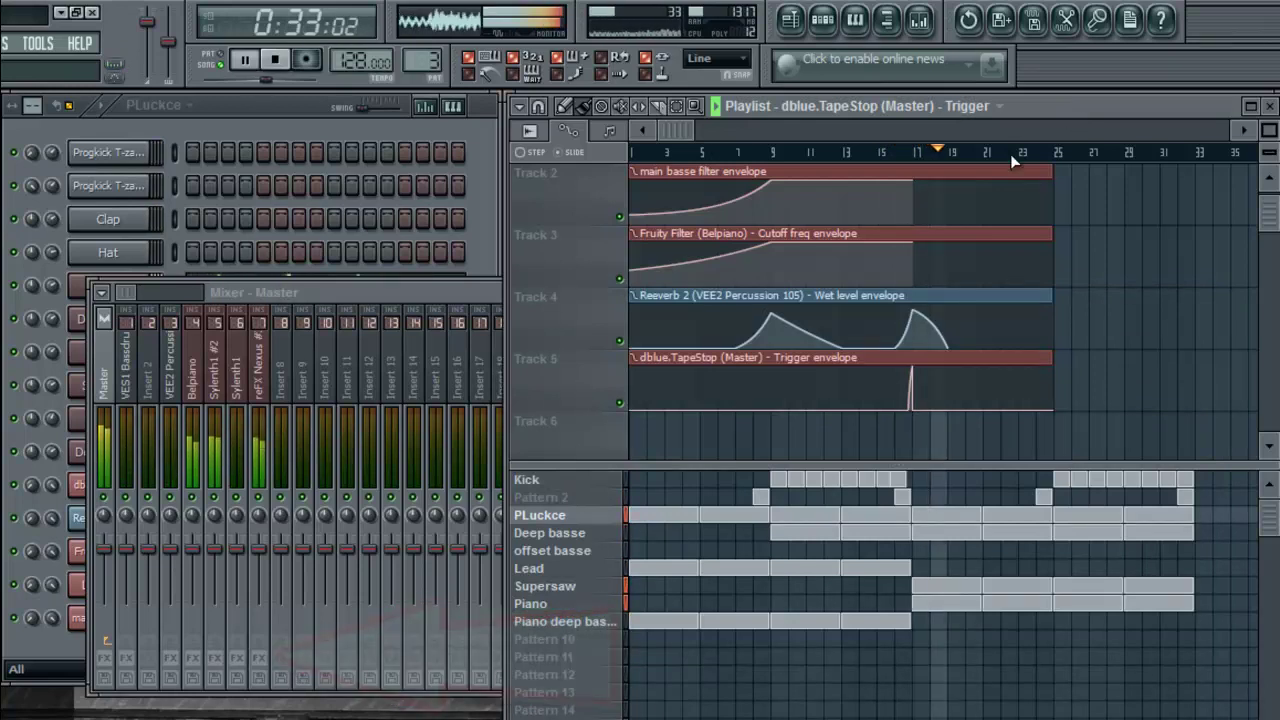
{"action": "left_click", "coordinate": [452, 294]}
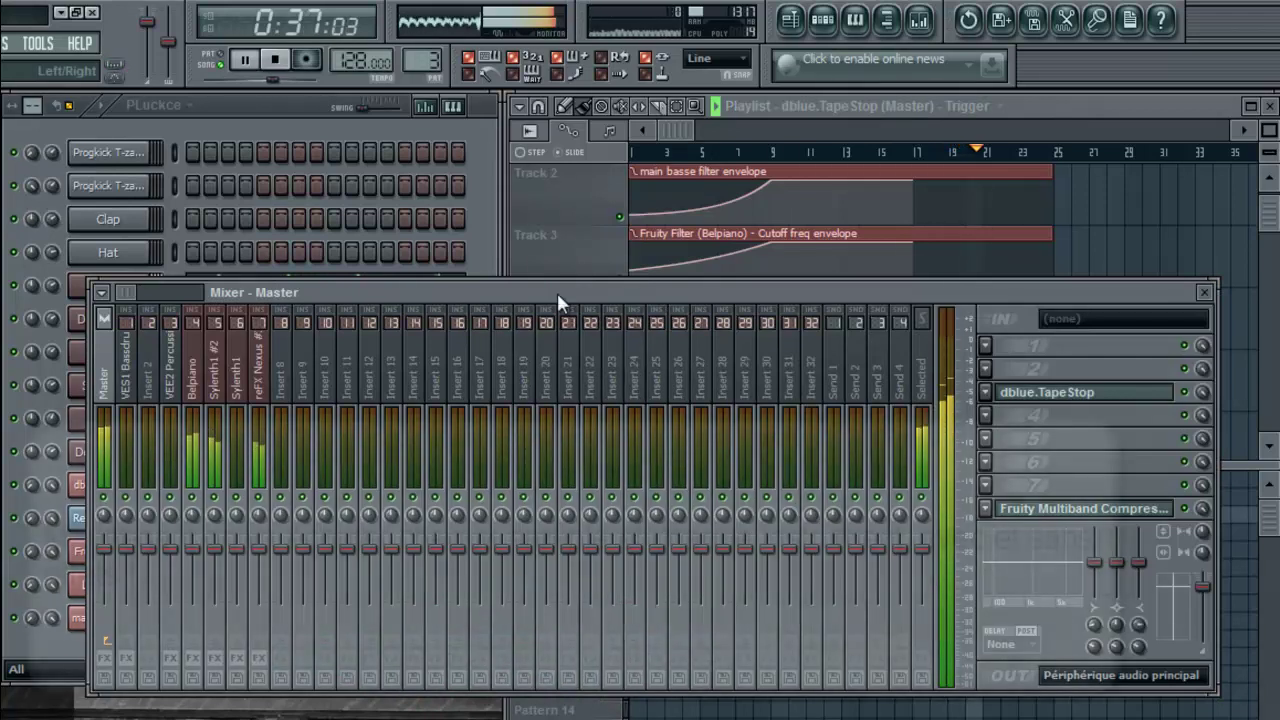
{"action": "left_click", "coordinate": [1058, 106]}
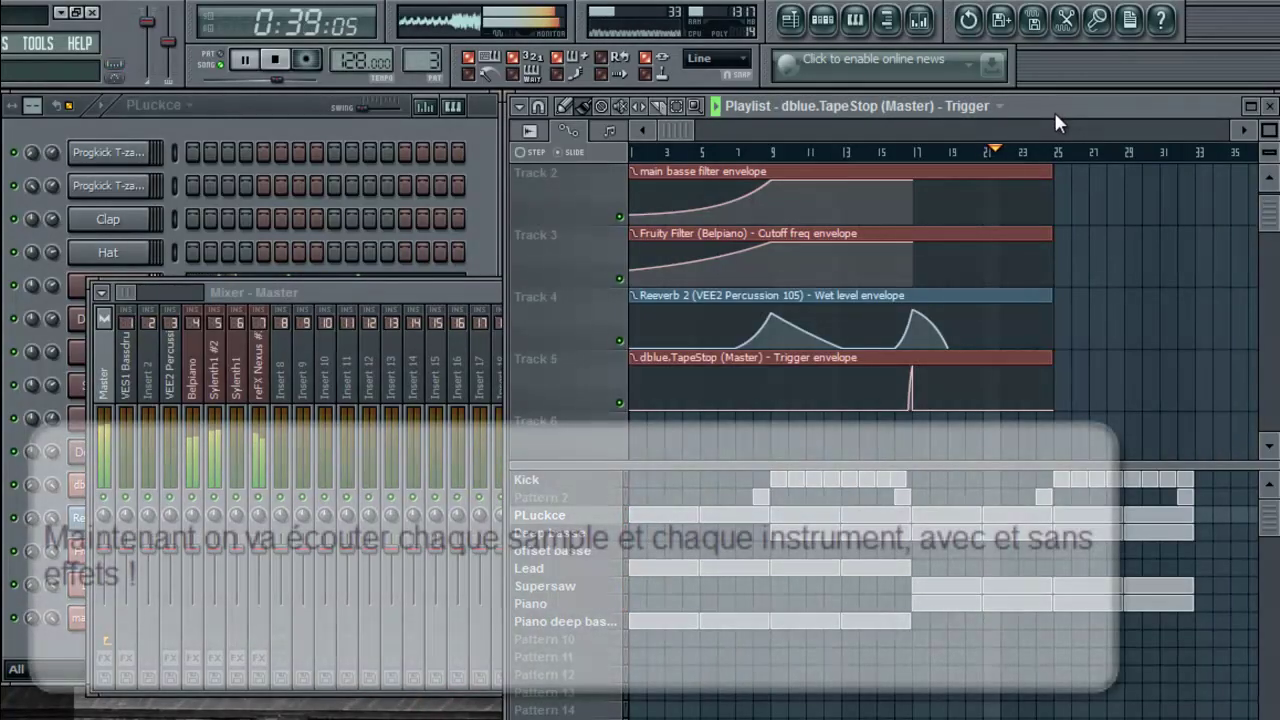
{"action": "left_click", "coordinate": [286, 62]}
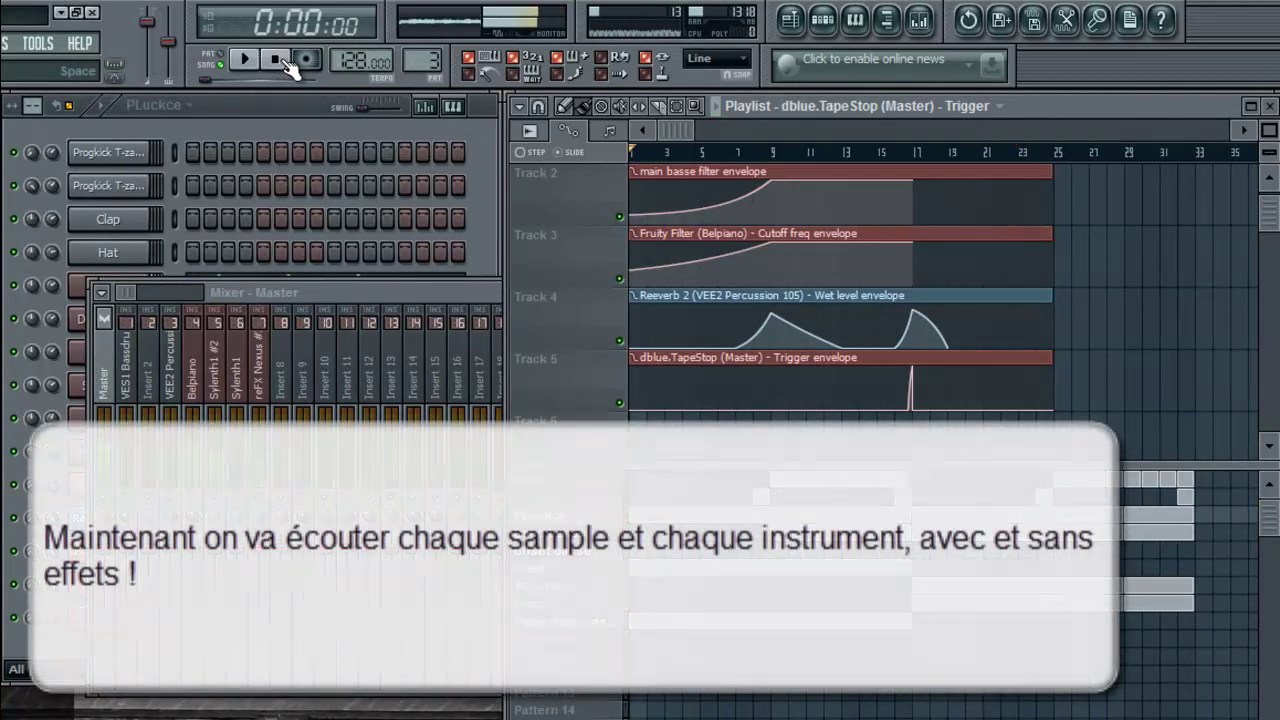
- Play the Kick pattern on its own and open the Fruity Peak Controller of the VES1 Bassdrums 076 mixer track
{"action": "left_click", "coordinate": [541, 479]}
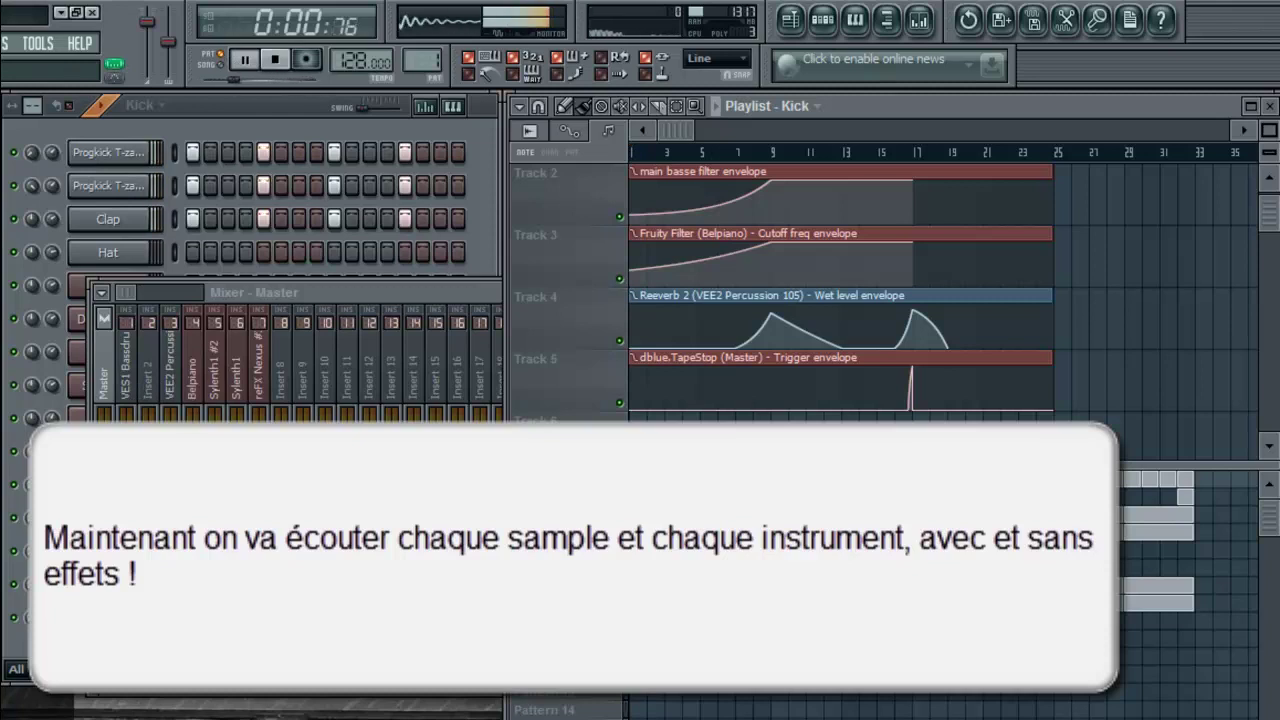
{"action": "left_click", "coordinate": [293, 340]}
{"action": "left_click", "coordinate": [144, 383]}
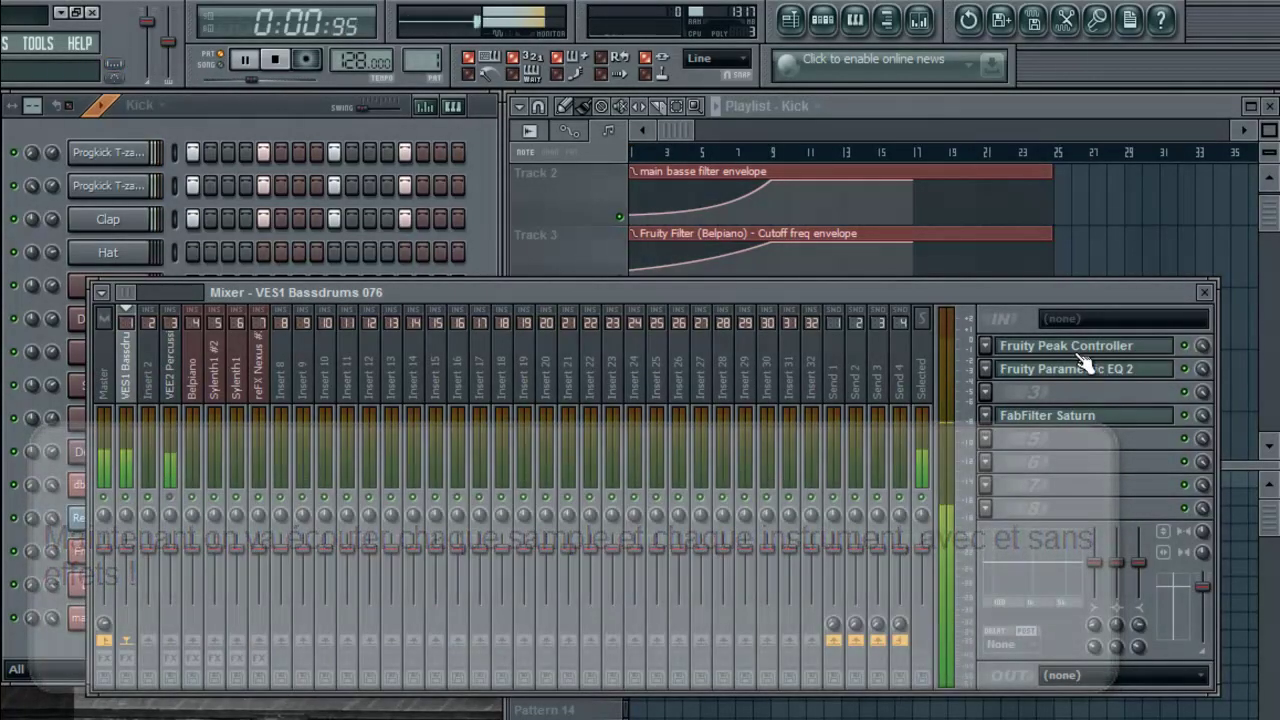
{"action": "left_click", "coordinate": [1006, 349]}
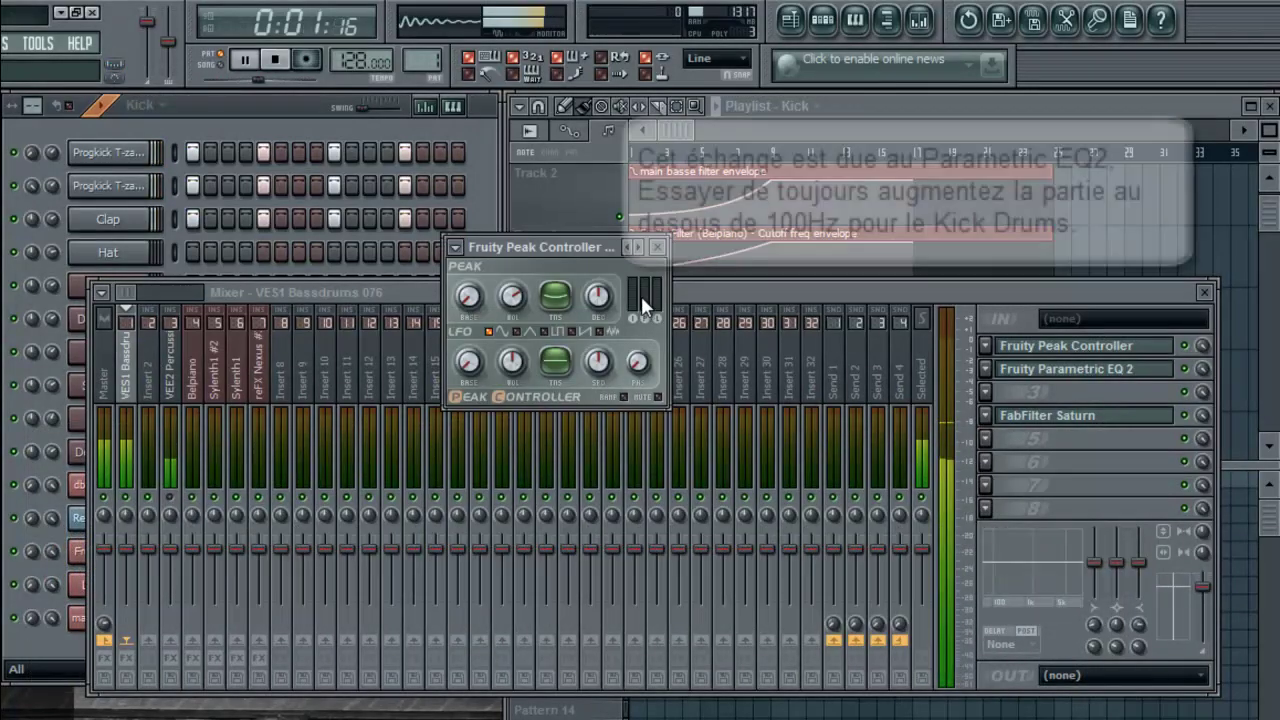
- Enable the effects of the VES1 Bassdrums 076 track and inspect the curve in its Fruity Parametric EQ 2
{"action": "left_click", "coordinate": [140, 668]}
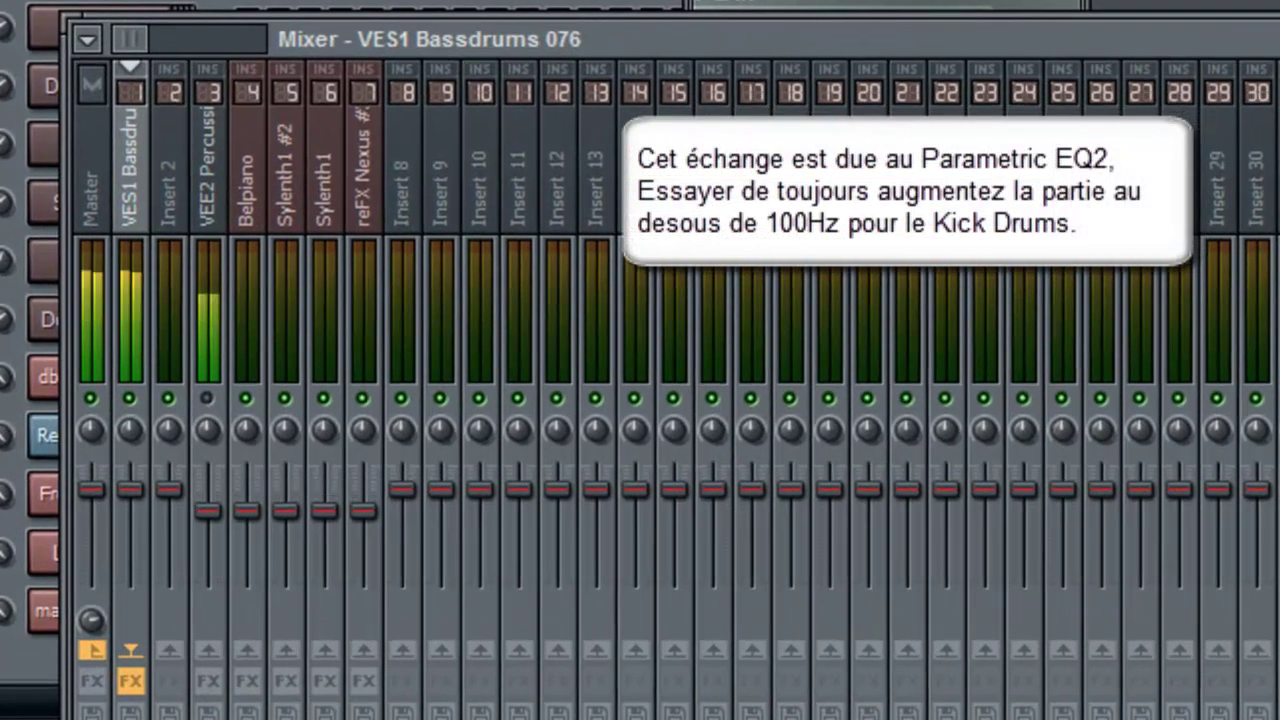
{"action": "left_click", "coordinate": [1279, 285]}
{"action": "mouse_move", "coordinate": [222, 349]}
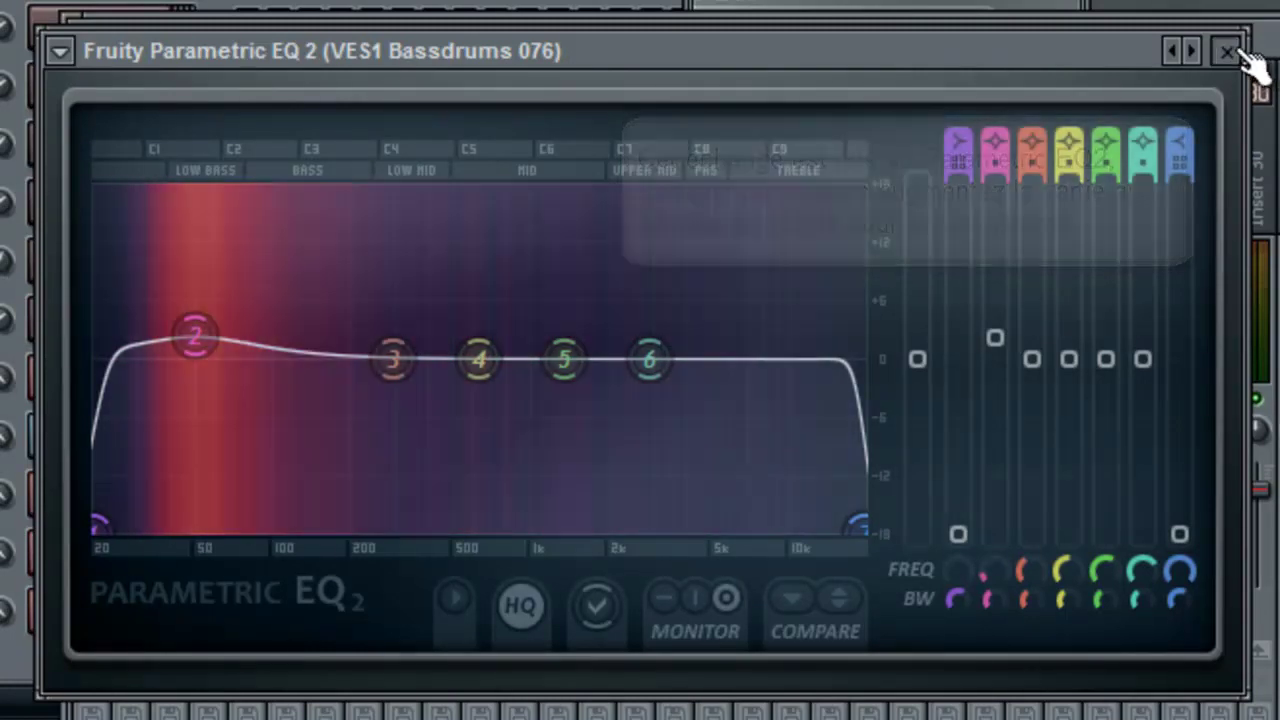
{"action": "left_click", "coordinate": [1225, 50]}
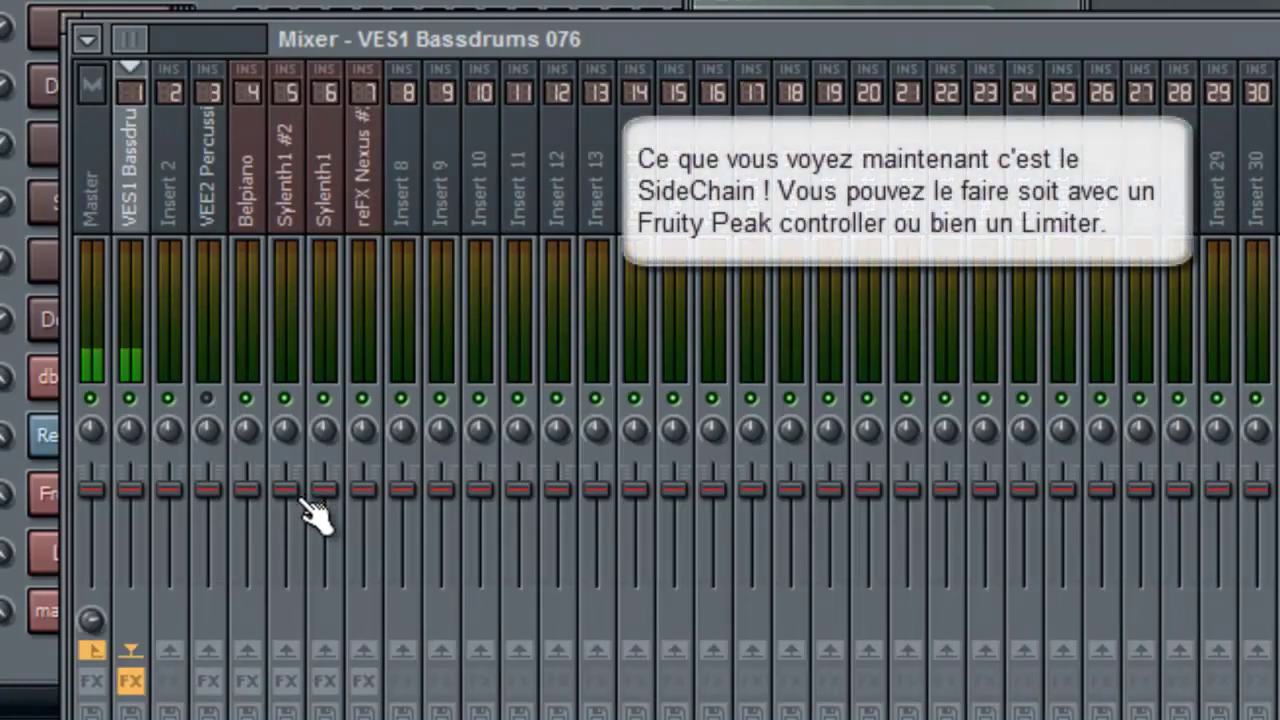
- Examine the controller link settings and mapping formula on the Belpiano track's volume fader, leaving the formula as it is
{"action": "right_click", "coordinate": [250, 495]}
{"action": "left_click", "coordinate": [370, 719]}
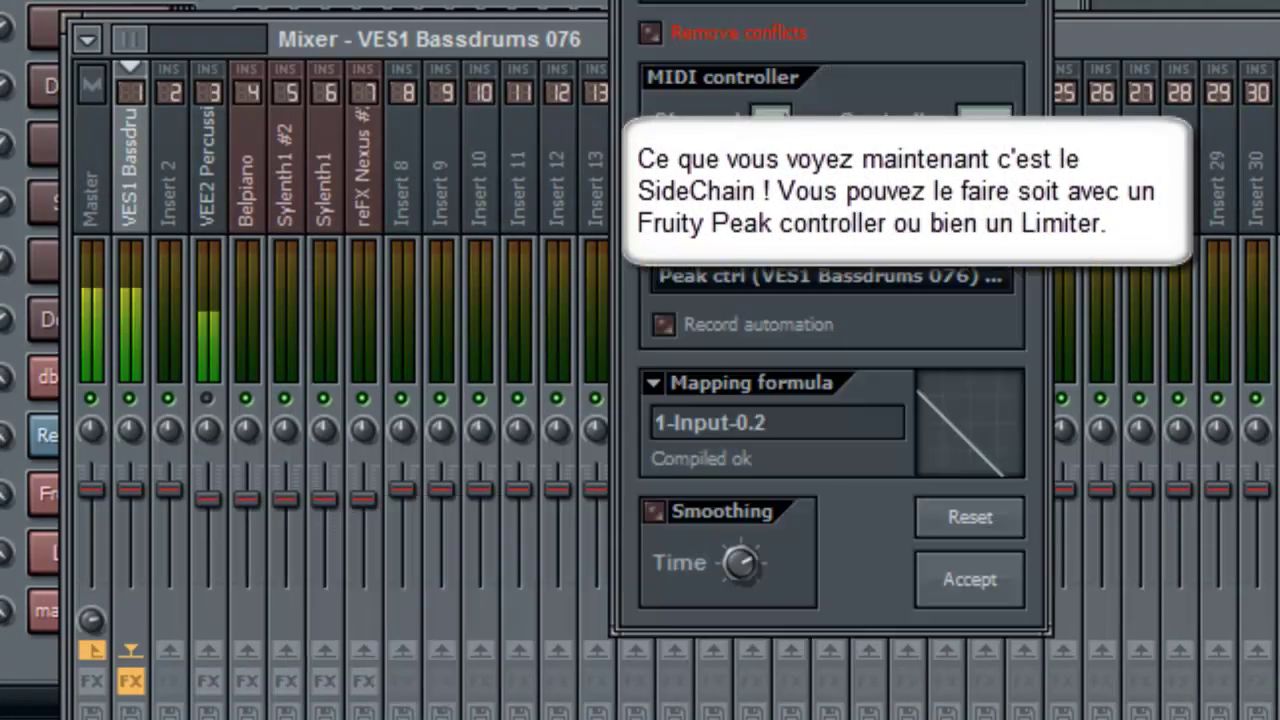
{"action": "left_click_drag", "start_coordinate": [796, 424], "coordinate": [640, 421]}
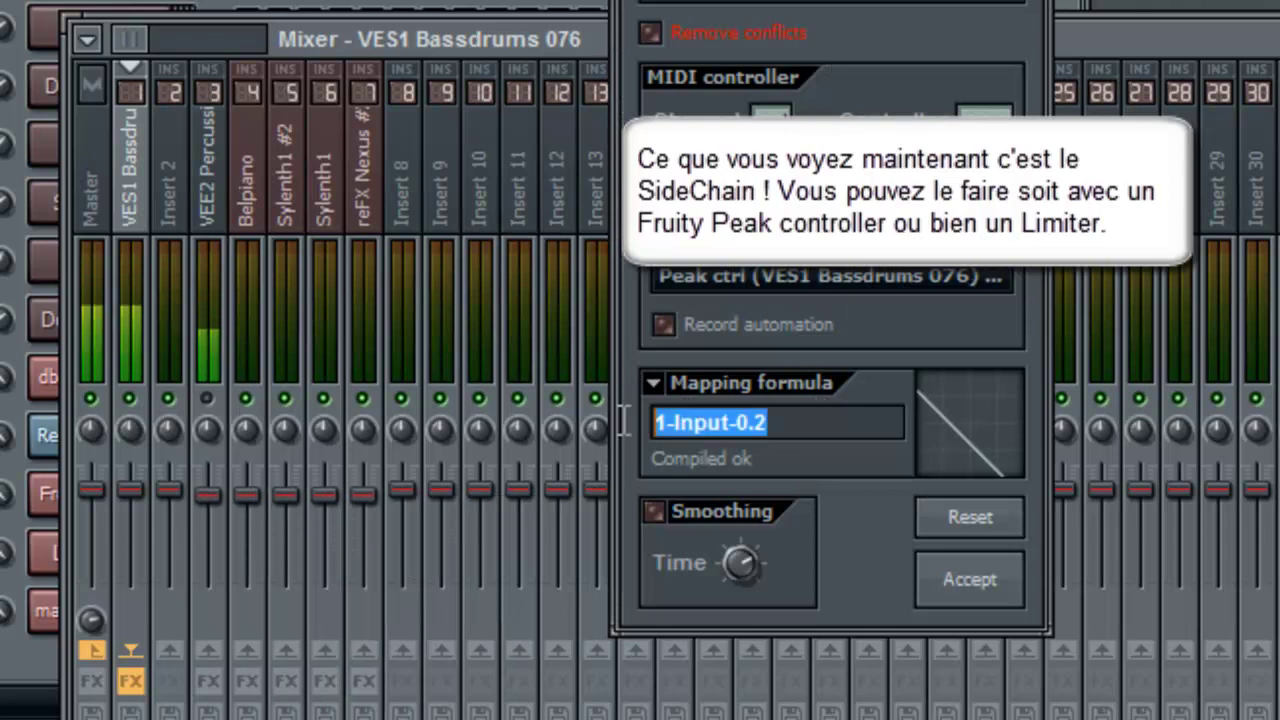
{"action": "left_click", "coordinate": [799, 424]}
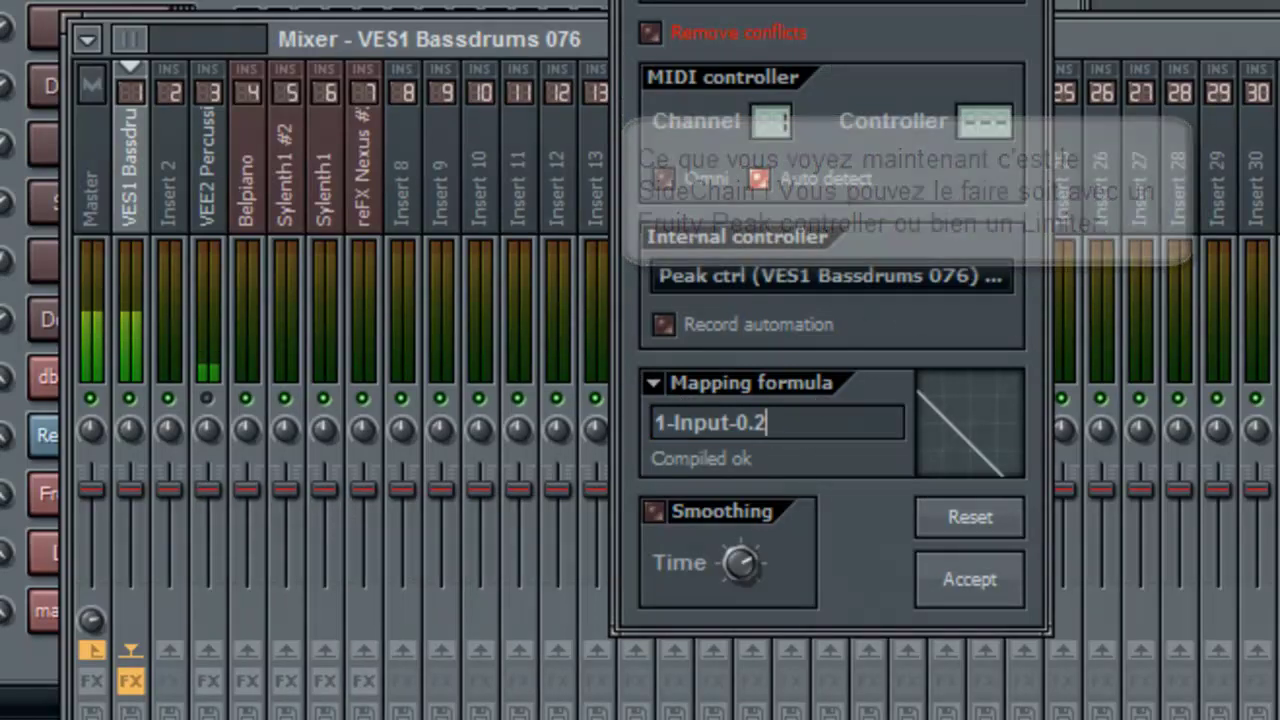
{"action": "left_click", "coordinate": [1025, 12]}
- Unmute the VEE2 Percussion mixer track and review the FabFilter Saturn settings on the VES1 Bassdrums 076 track
{"action": "left_click", "coordinate": [207, 399]}
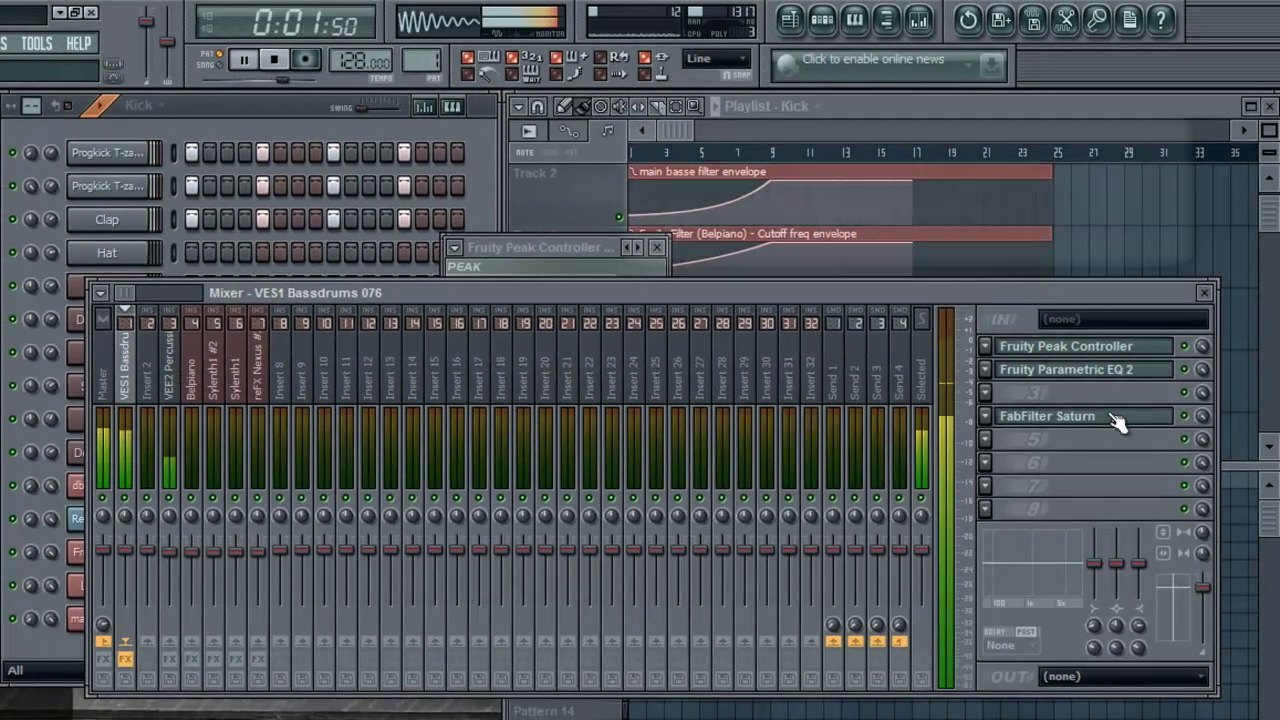
{"action": "left_click", "coordinate": [1118, 420]}
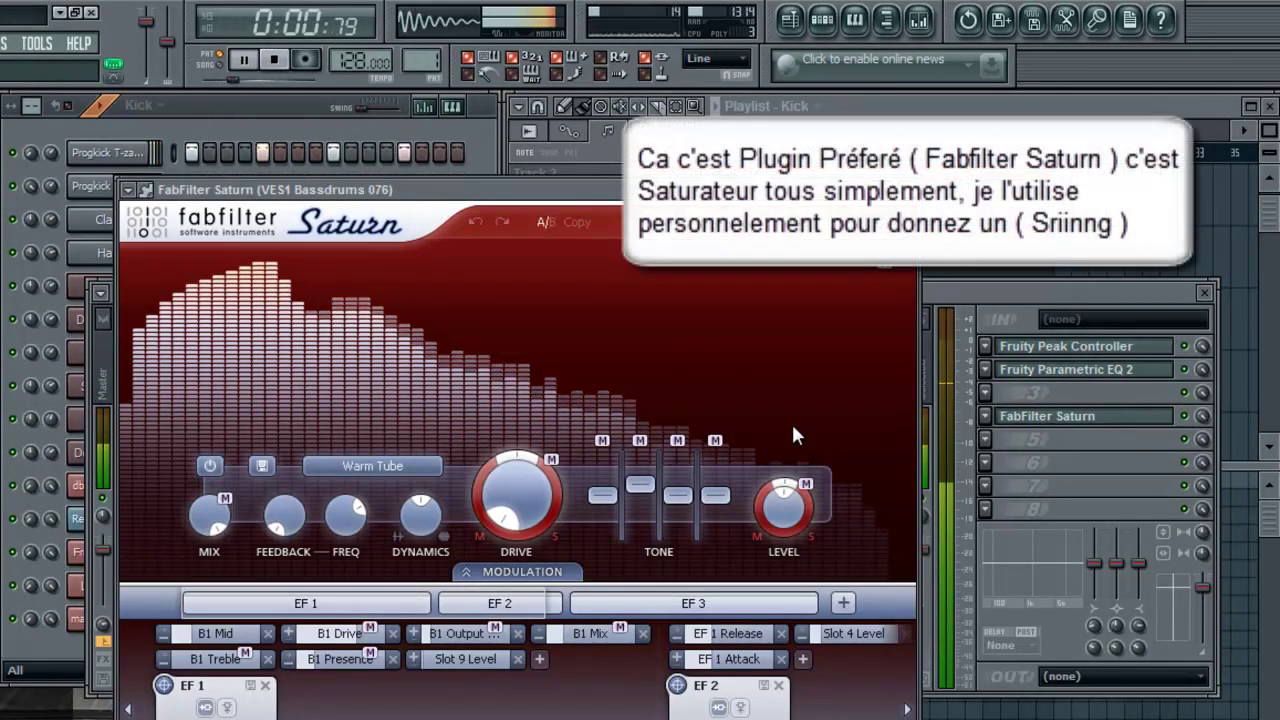
{"action": "left_click", "coordinate": [1166, 418]}
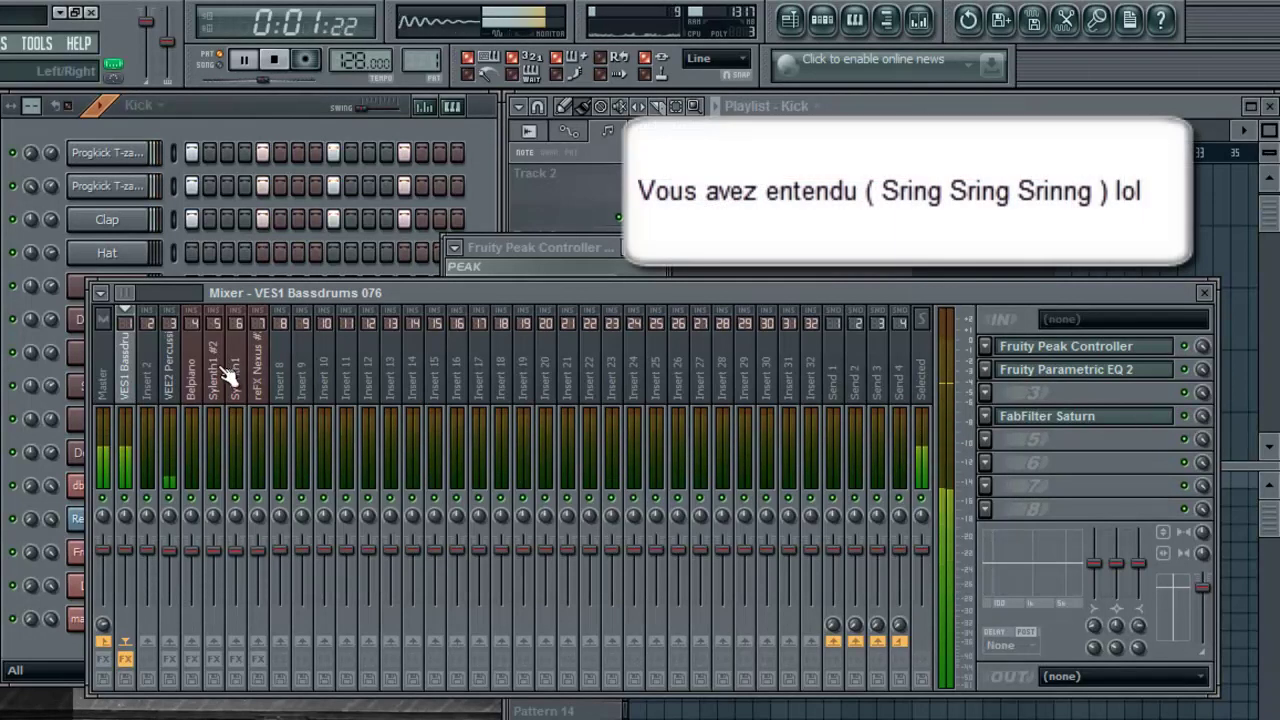
{"action": "left_click", "coordinate": [551, 256]}
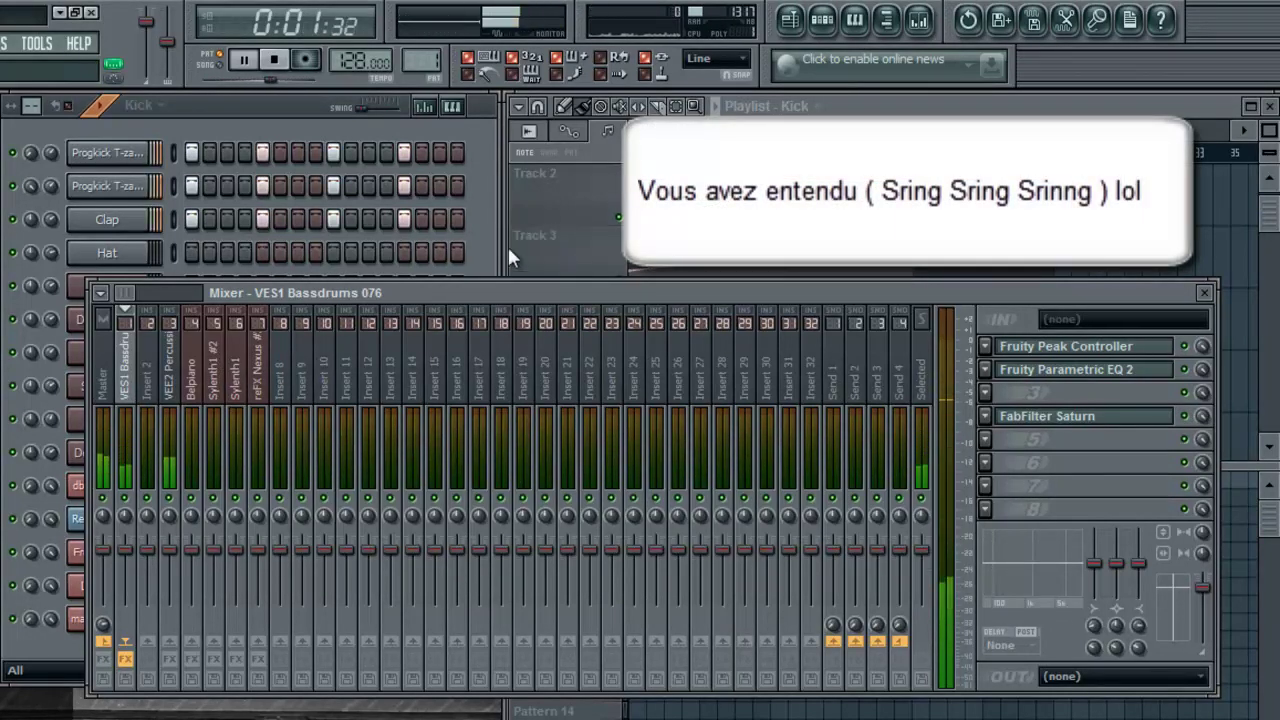
- Stop the Kick playback, switch to the PLuckce pattern and play it on its own
{"action": "key", "text": "space"}
{"action": "left_click", "coordinate": [493, 278]}
{"action": "left_click", "coordinate": [1008, 272]}
{"action": "left_click", "coordinate": [541, 499]}
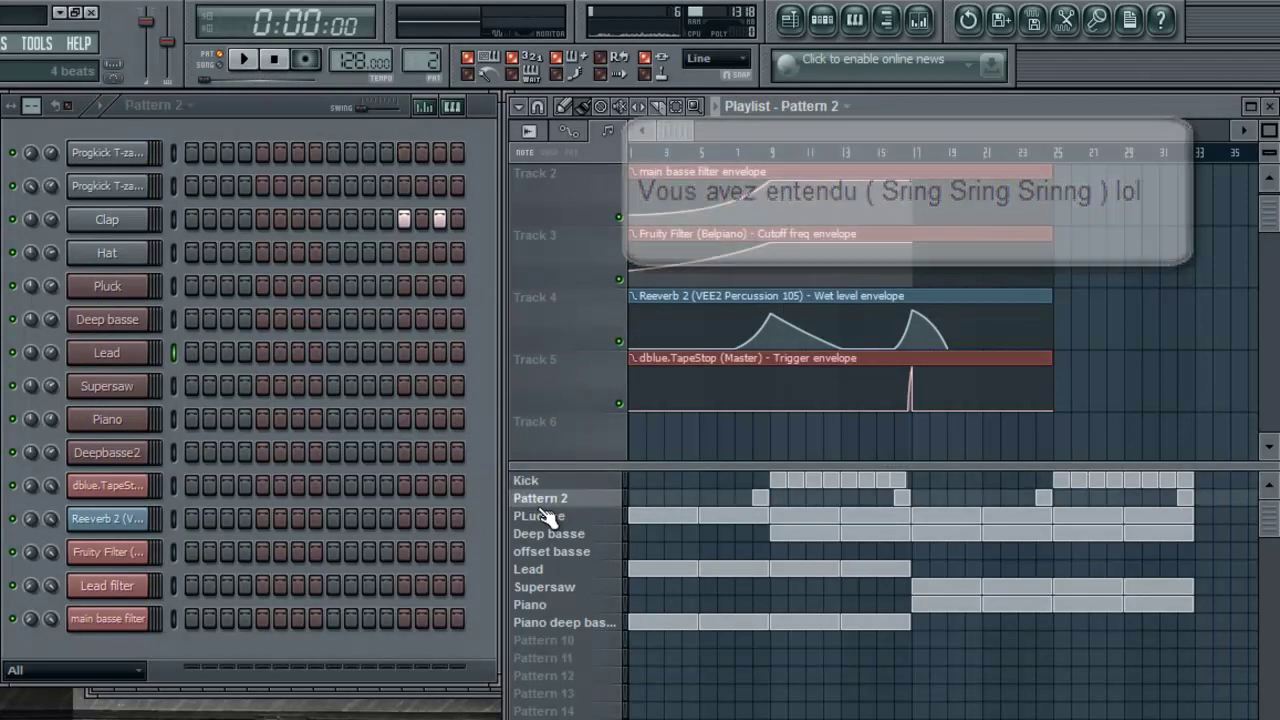
{"action": "left_click", "coordinate": [542, 516]}
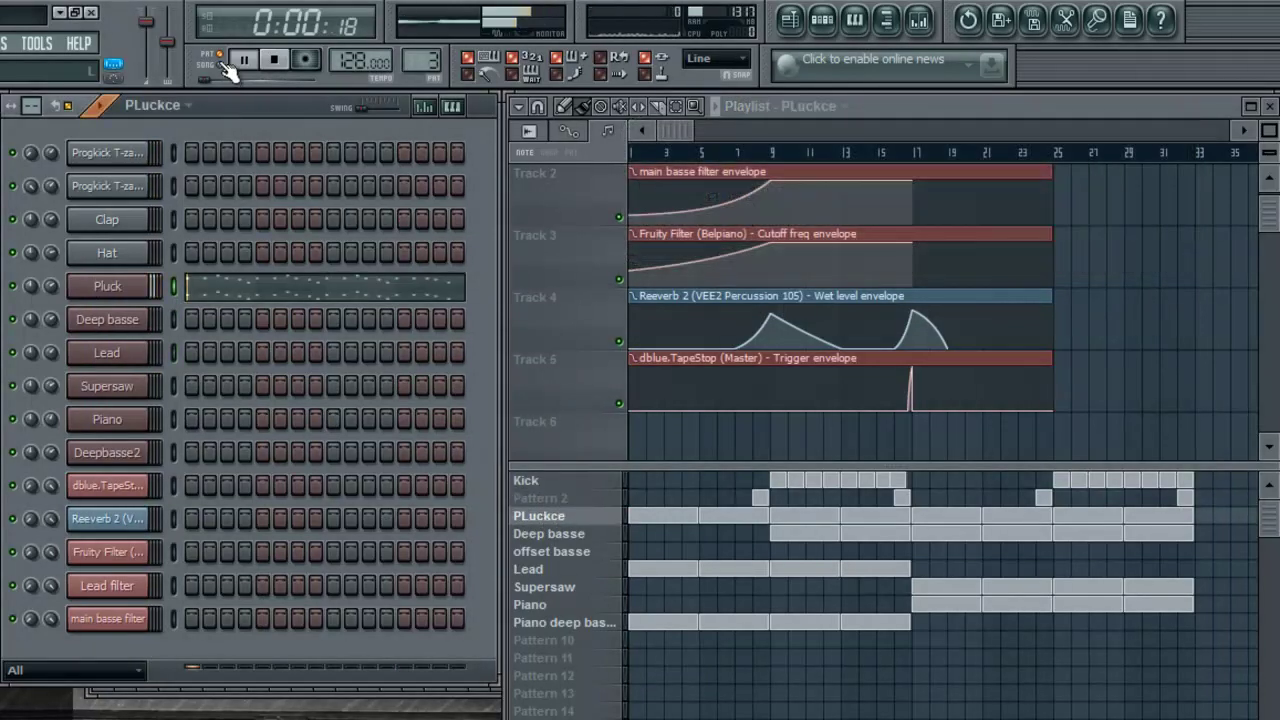
- Open the Fruity Parametric EQ 2 of the Belpiano mixer track and move its window clear of the first mixer tracks
{"action": "left_click", "coordinate": [920, 21]}
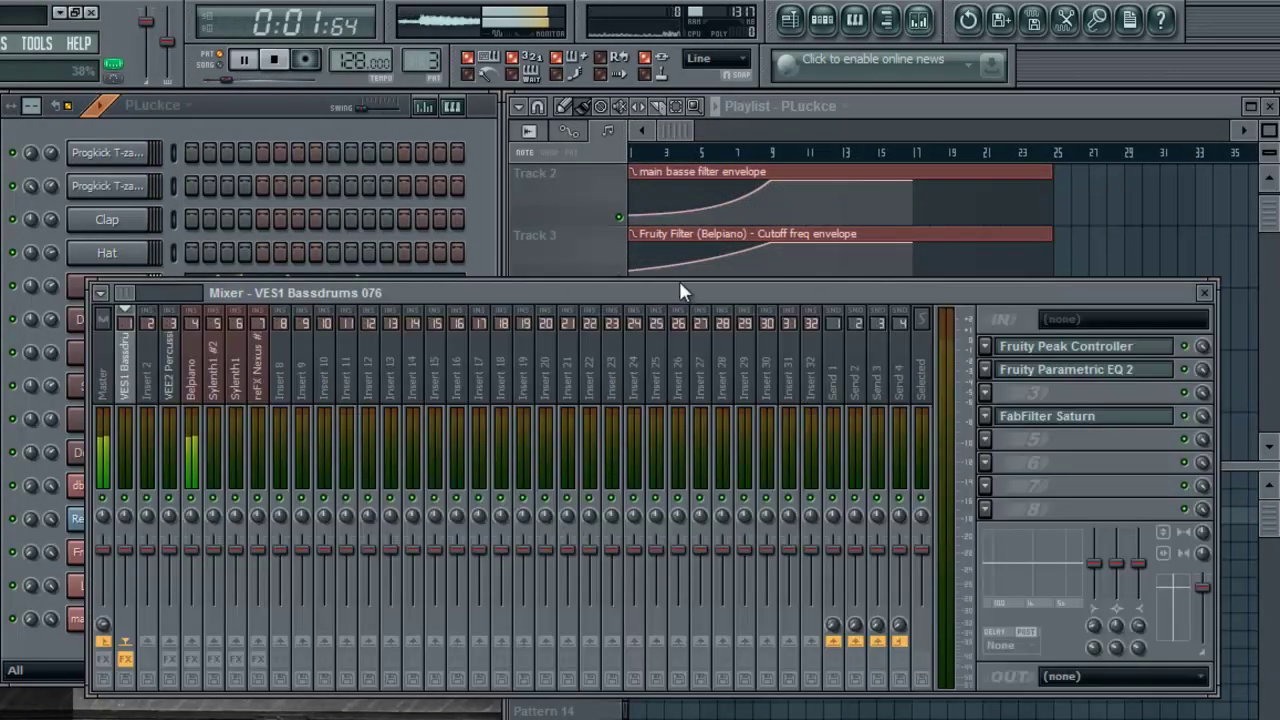
{"action": "left_click", "coordinate": [193, 393]}
{"action": "left_click", "coordinate": [1043, 350]}
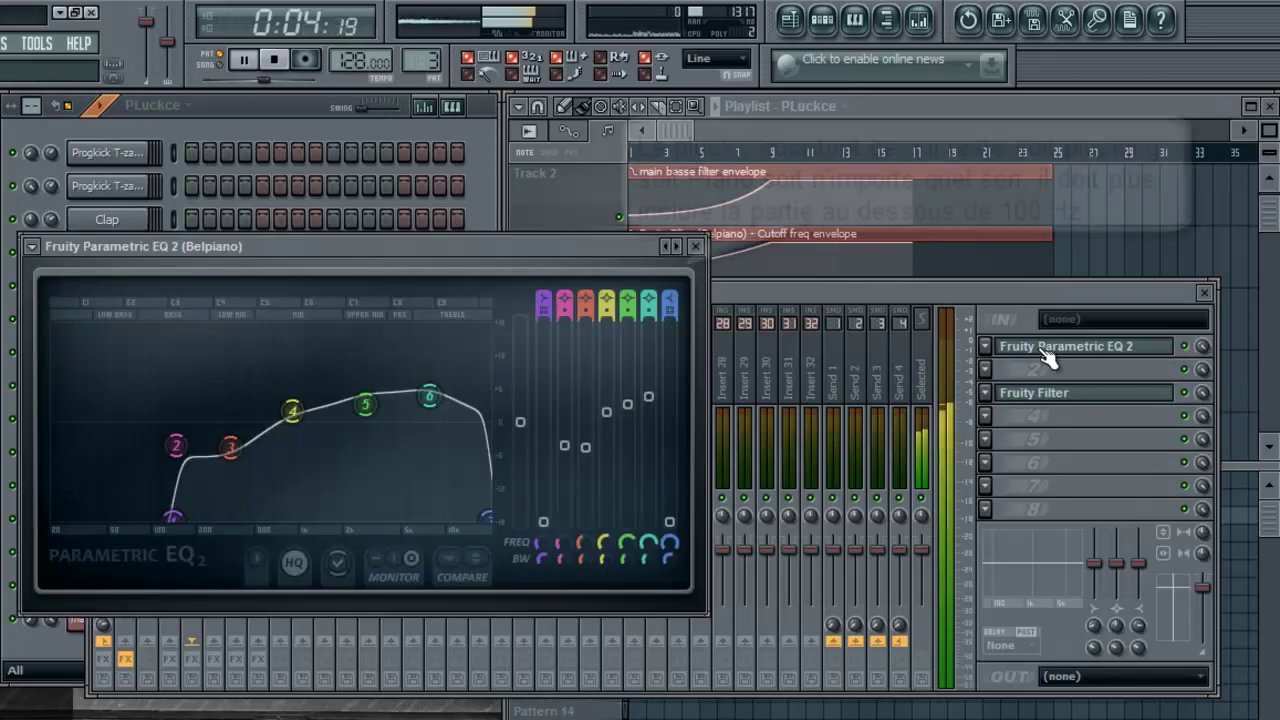
{"action": "left_click_drag", "start_coordinate": [543, 278], "coordinate": [995, 282]}
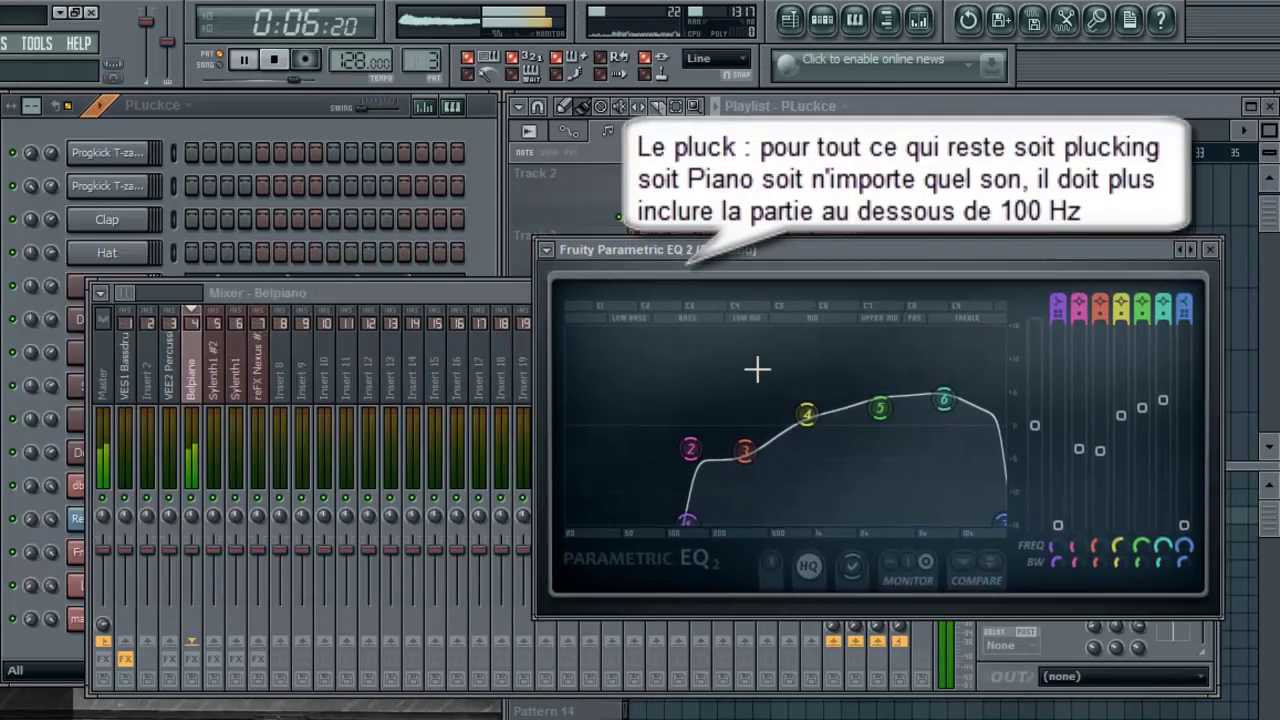
- Enable the Belpiano track's effects after comparing the pluck with and without them, and examine its EQ bands
{"action": "left_click", "coordinate": [190, 660]}
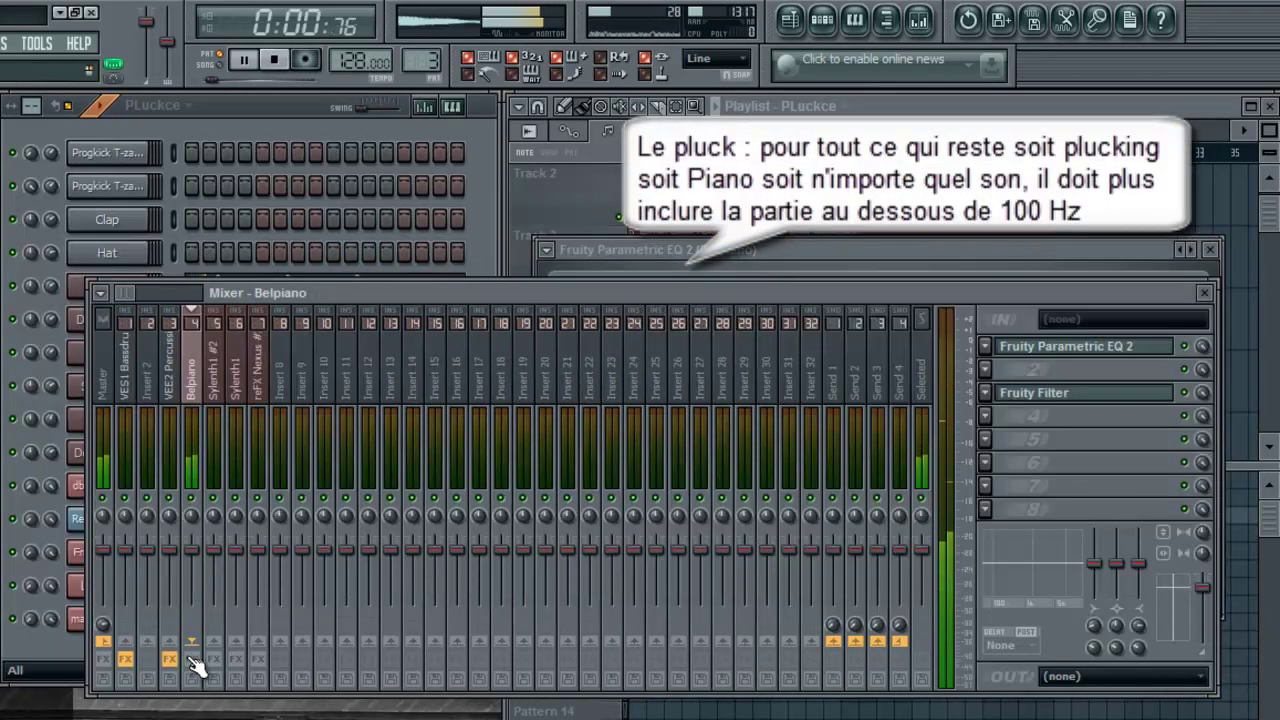
{"action": "left_click", "coordinate": [700, 262]}
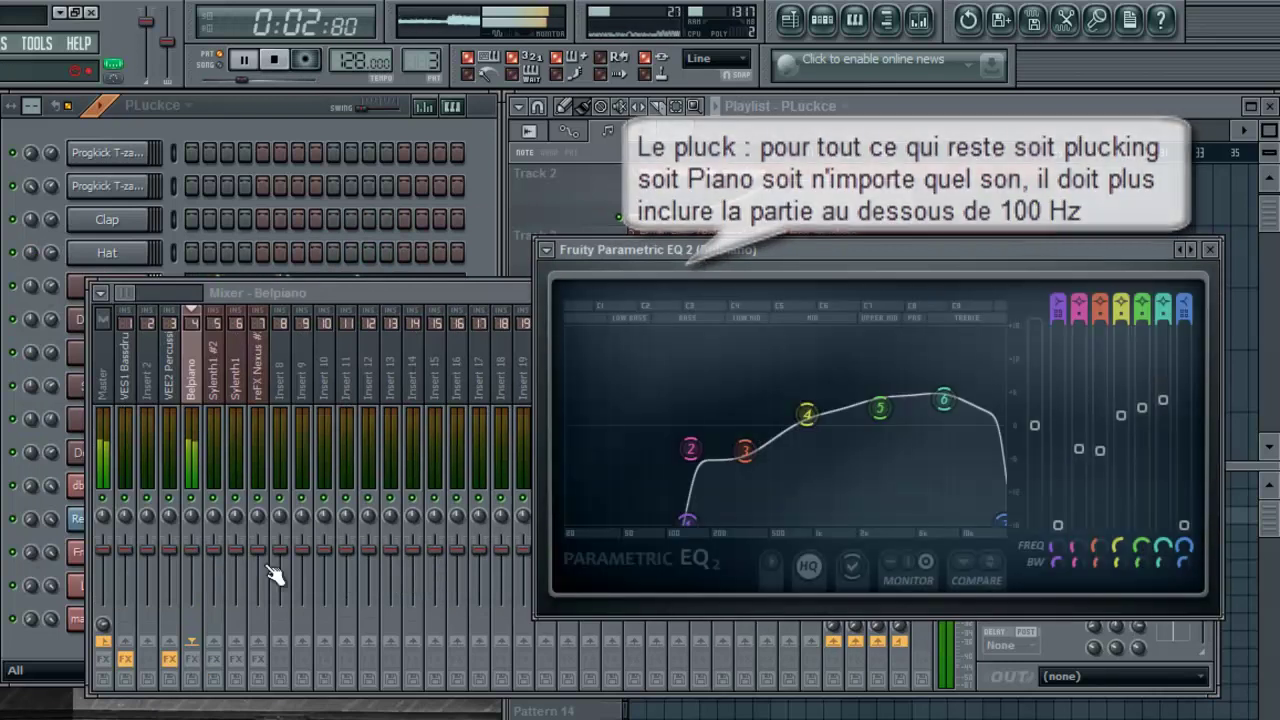
{"action": "left_click", "coordinate": [198, 661]}
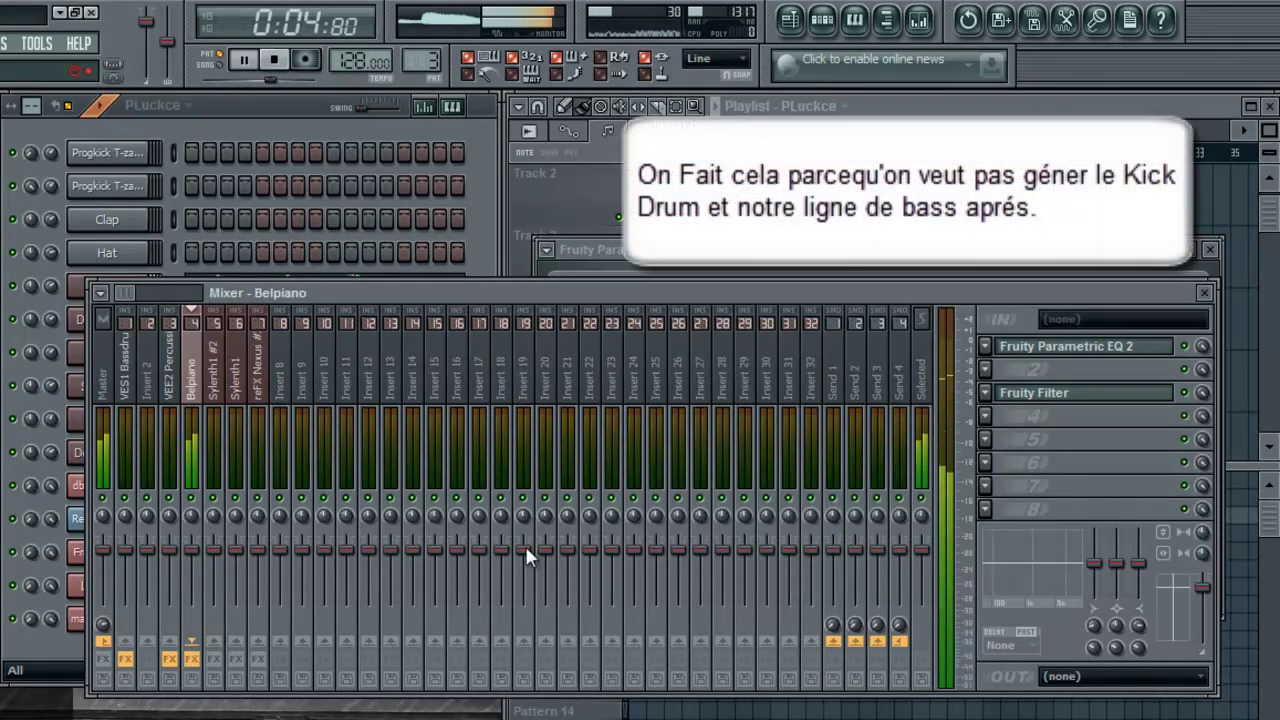
{"action": "left_click_drag", "start_coordinate": [968, 250], "coordinate": [940, 220]}
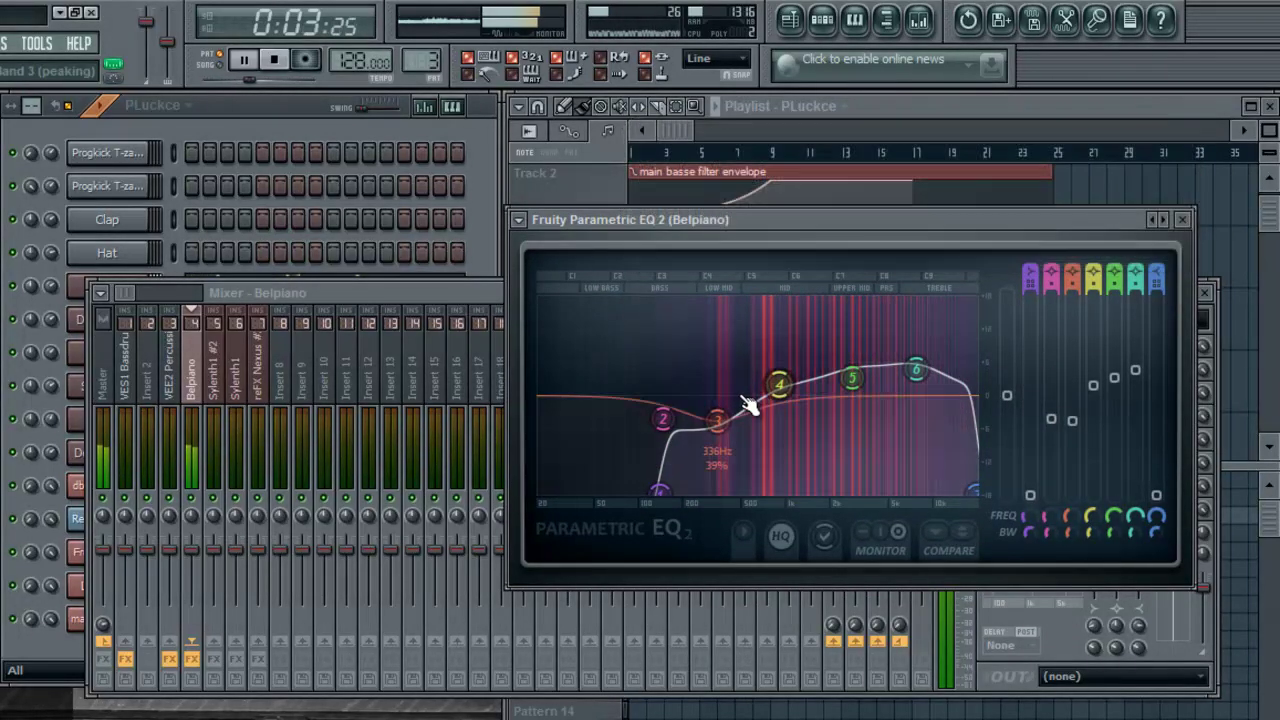
{"action": "left_click", "coordinate": [1185, 221]}
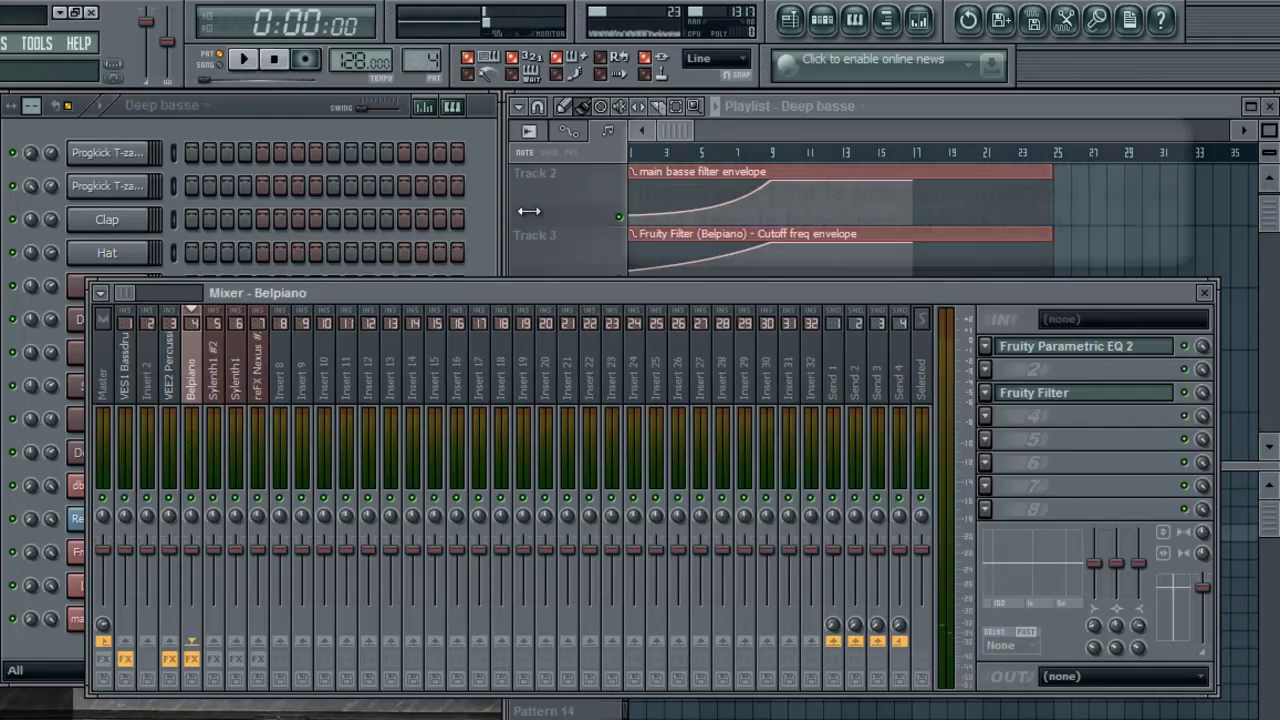
- Play the Deep basse pattern and examine the Sylenth1 settings of the Deep basse channel
{"action": "left_click", "coordinate": [472, 223]}
{"action": "key", "text": "space"}
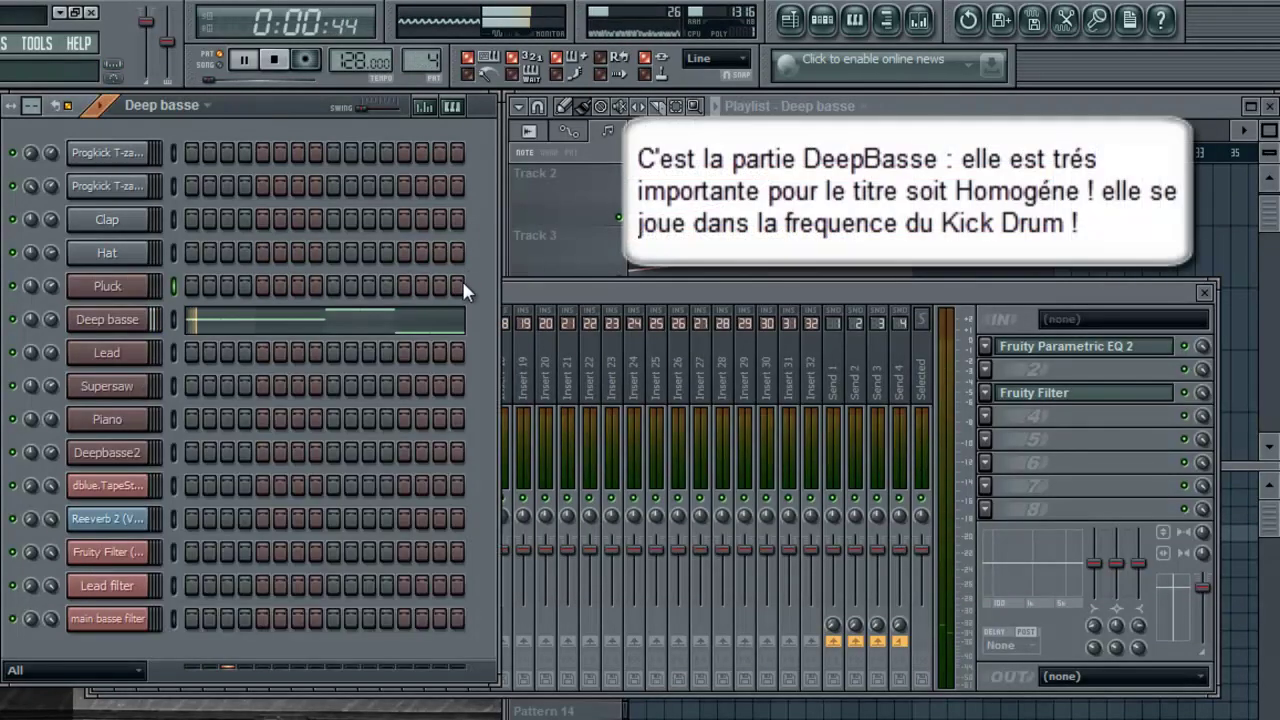
{"action": "left_click", "coordinate": [155, 322]}
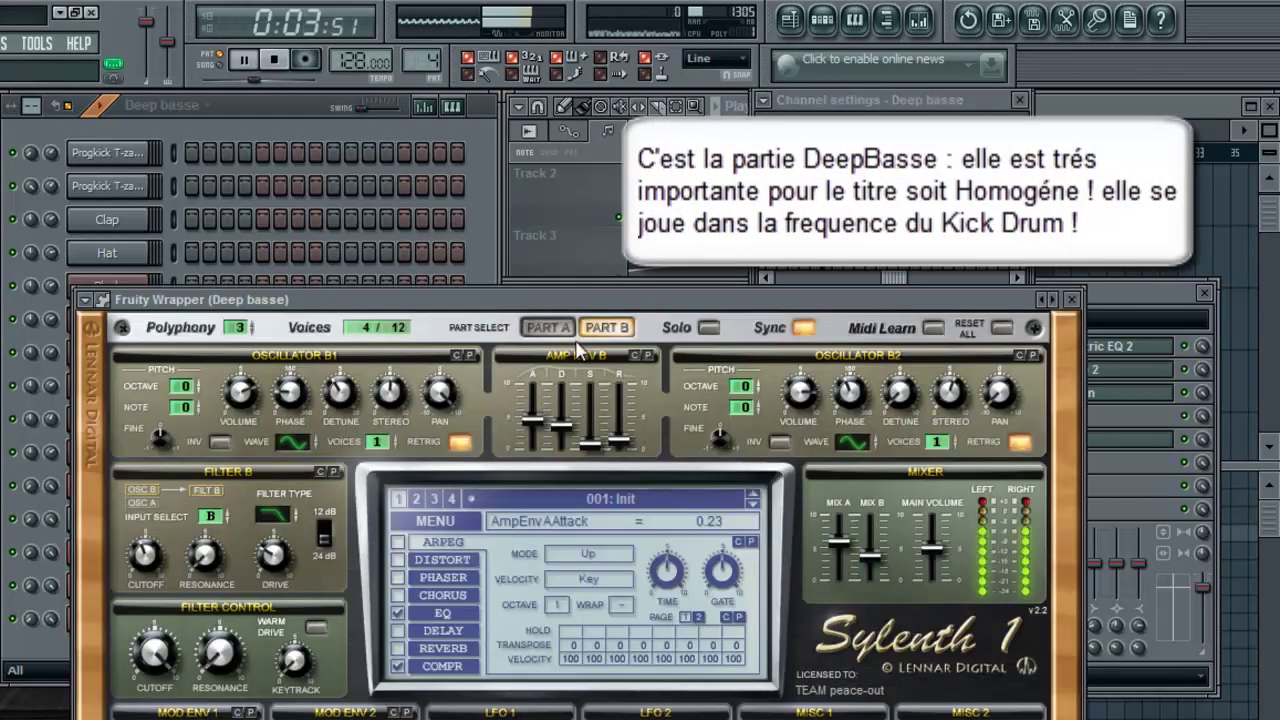
{"action": "left_click_drag", "start_coordinate": [597, 306], "coordinate": [600, 99]}
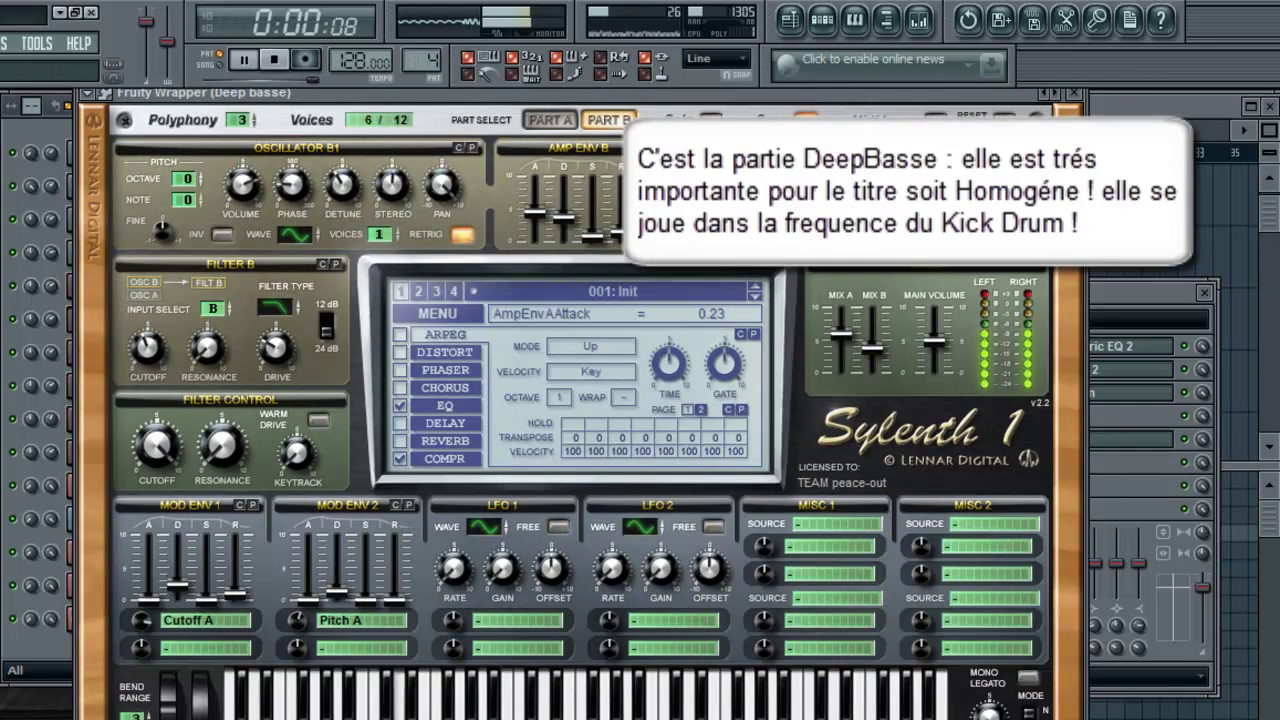
{"action": "left_click", "coordinate": [1082, 95]}
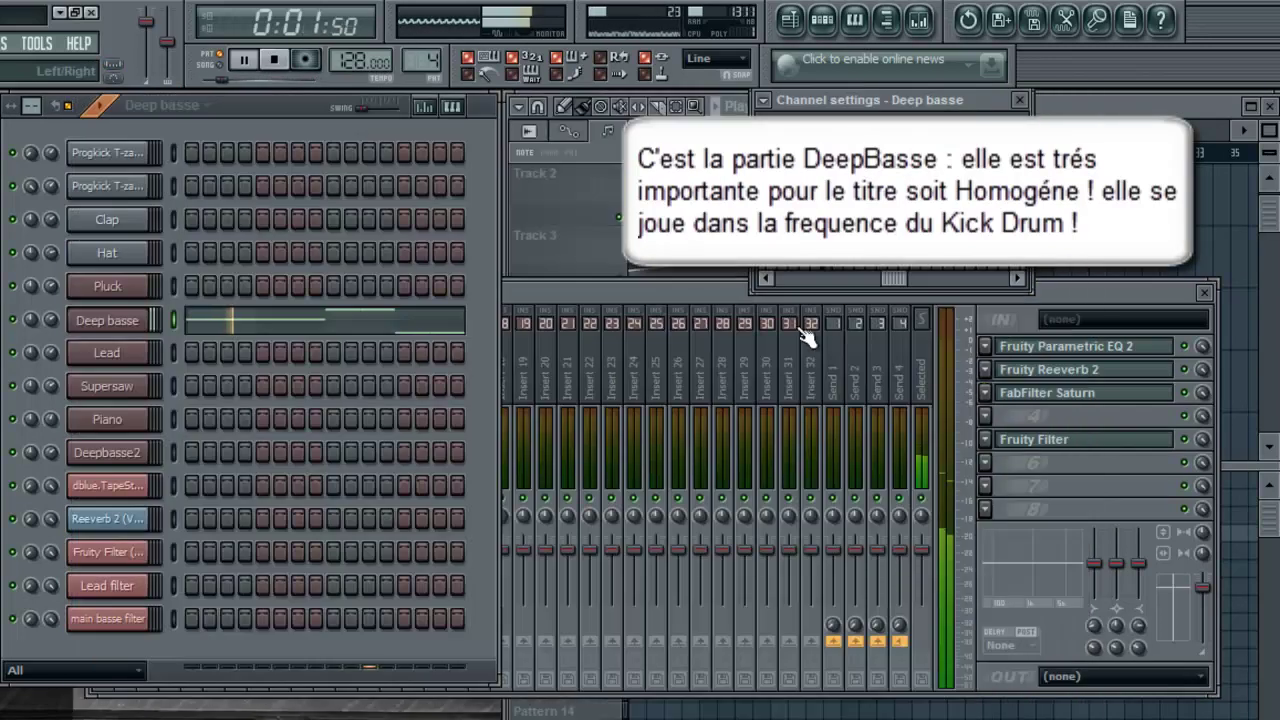
- Inspect the Fruity Parametric EQ 2 of the Sylenth1 #2 mixer track and enable that track's effects
{"action": "left_click", "coordinate": [637, 302]}
{"action": "left_click", "coordinate": [1070, 350]}
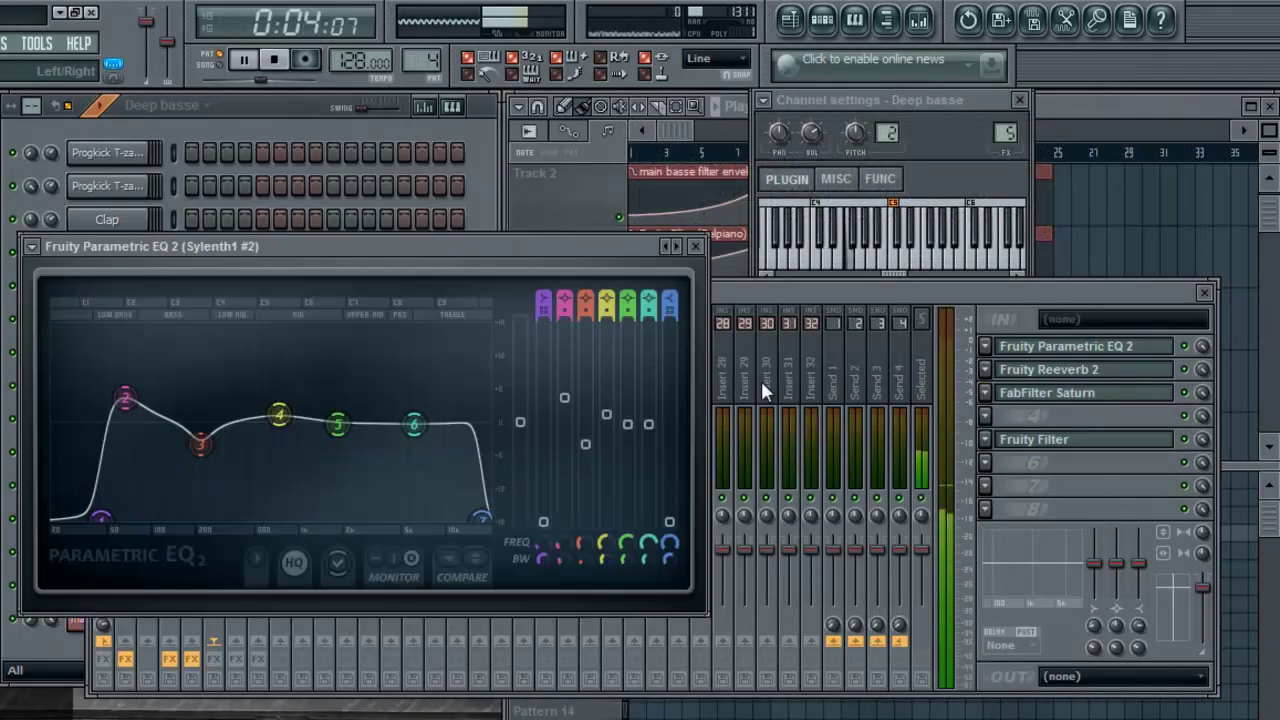
{"action": "left_click", "coordinate": [696, 246]}
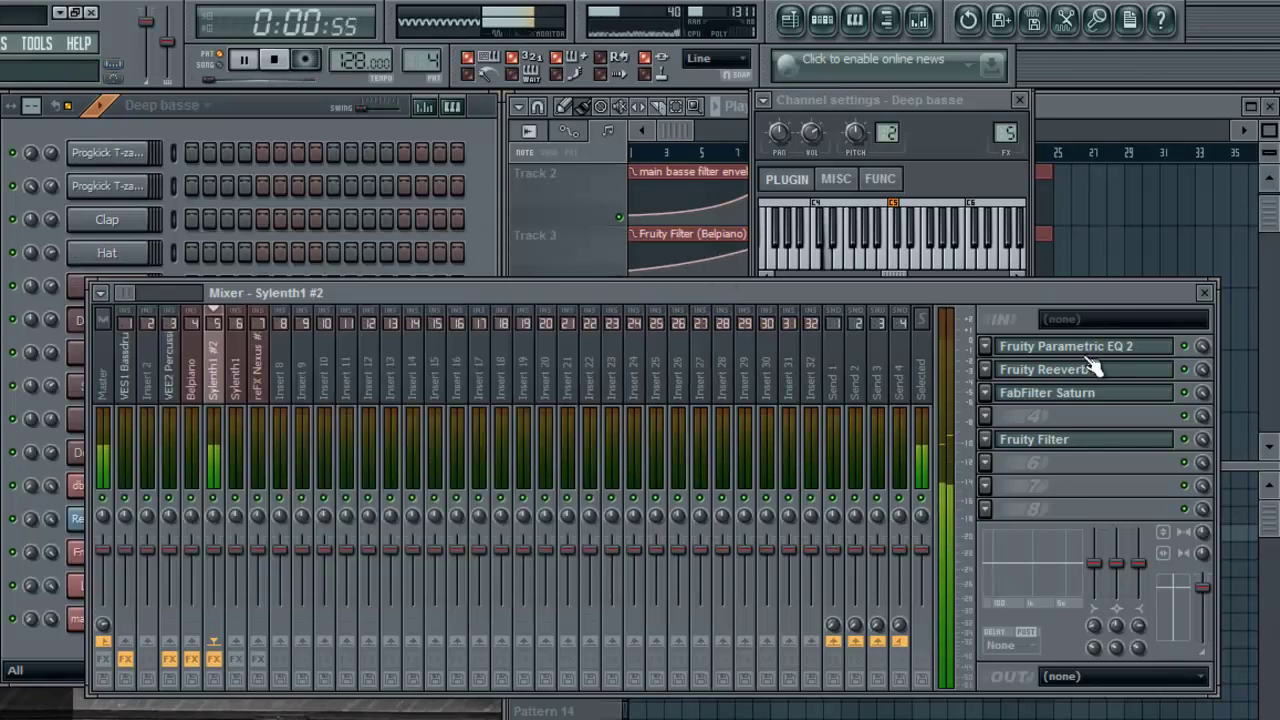
- Lower band 2 of the Fruity Parametric EQ 2 on the Sylenth1 #2 track slightly, and close the equalizer
{"action": "left_click", "coordinate": [1040, 346]}
{"action": "left_click_drag", "start_coordinate": [128, 366], "coordinate": [134, 400]}
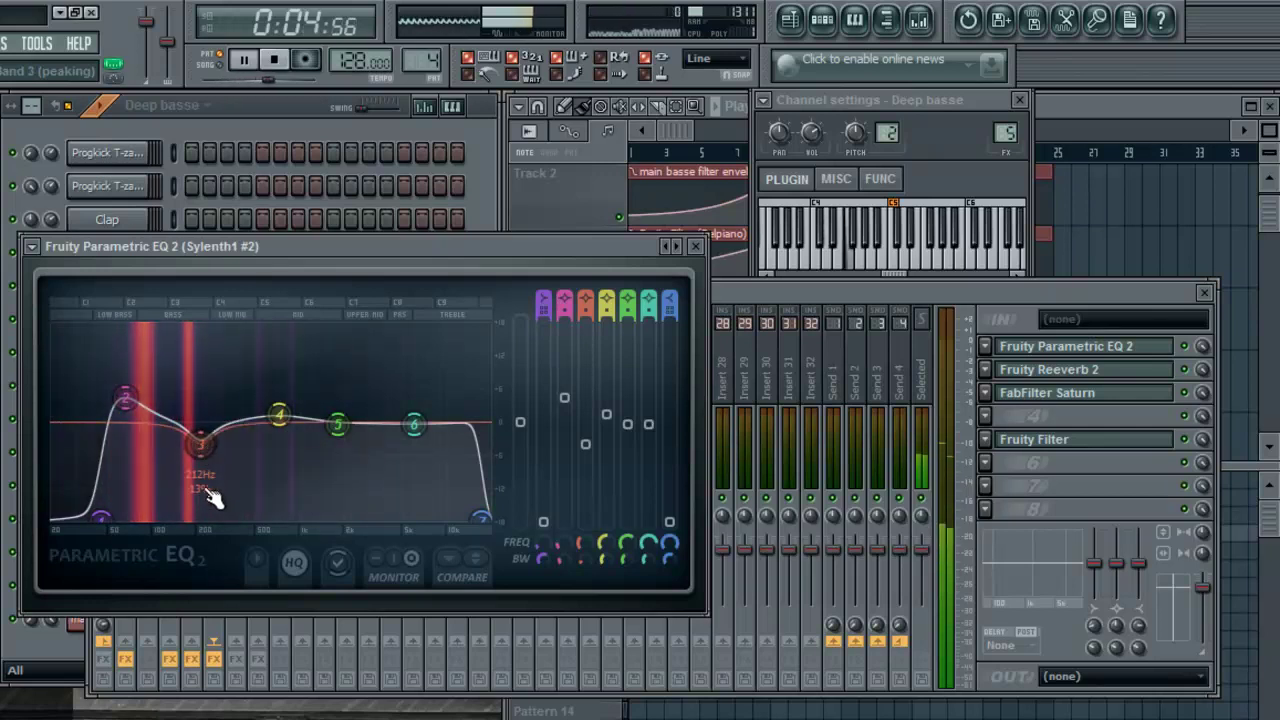
{"action": "left_click", "coordinate": [696, 246]}
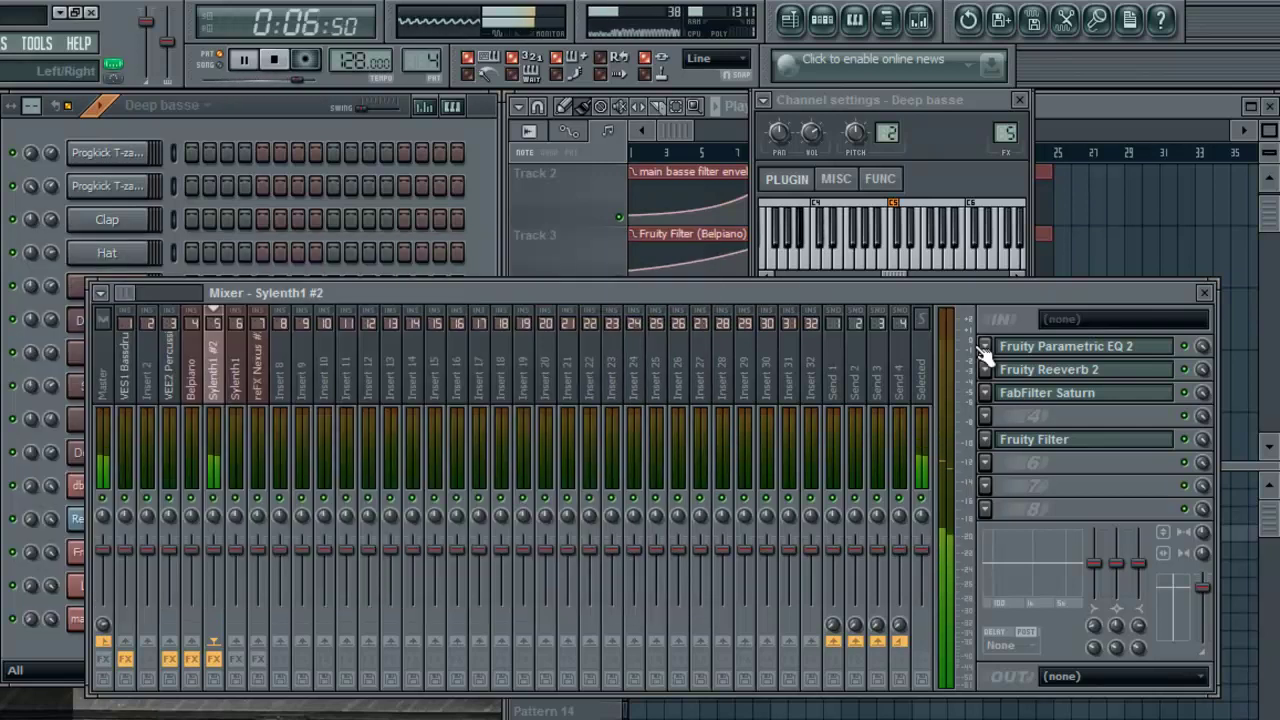
- Review the Fruity Reeverb 2 and FabFilter Saturn settings of the Sylenth1 #2 track while the deep bass plays
{"action": "left_click", "coordinate": [1052, 370]}
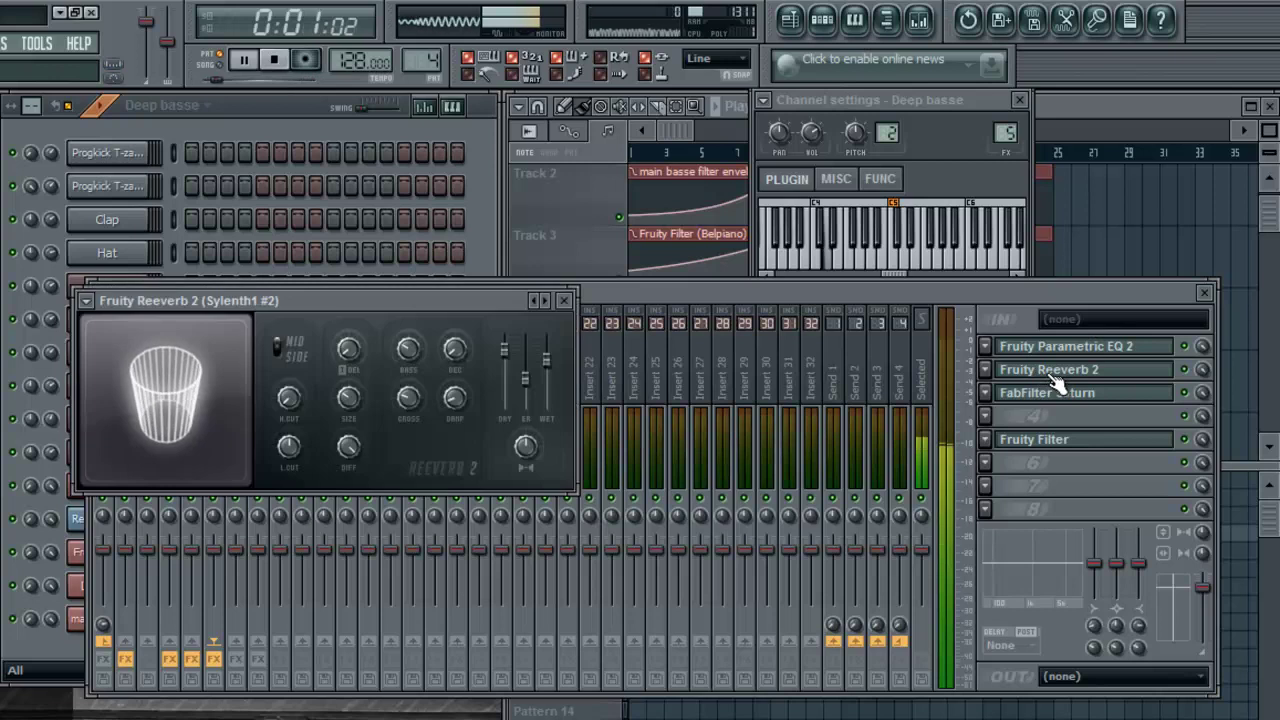
{"action": "left_click", "coordinate": [1051, 372]}
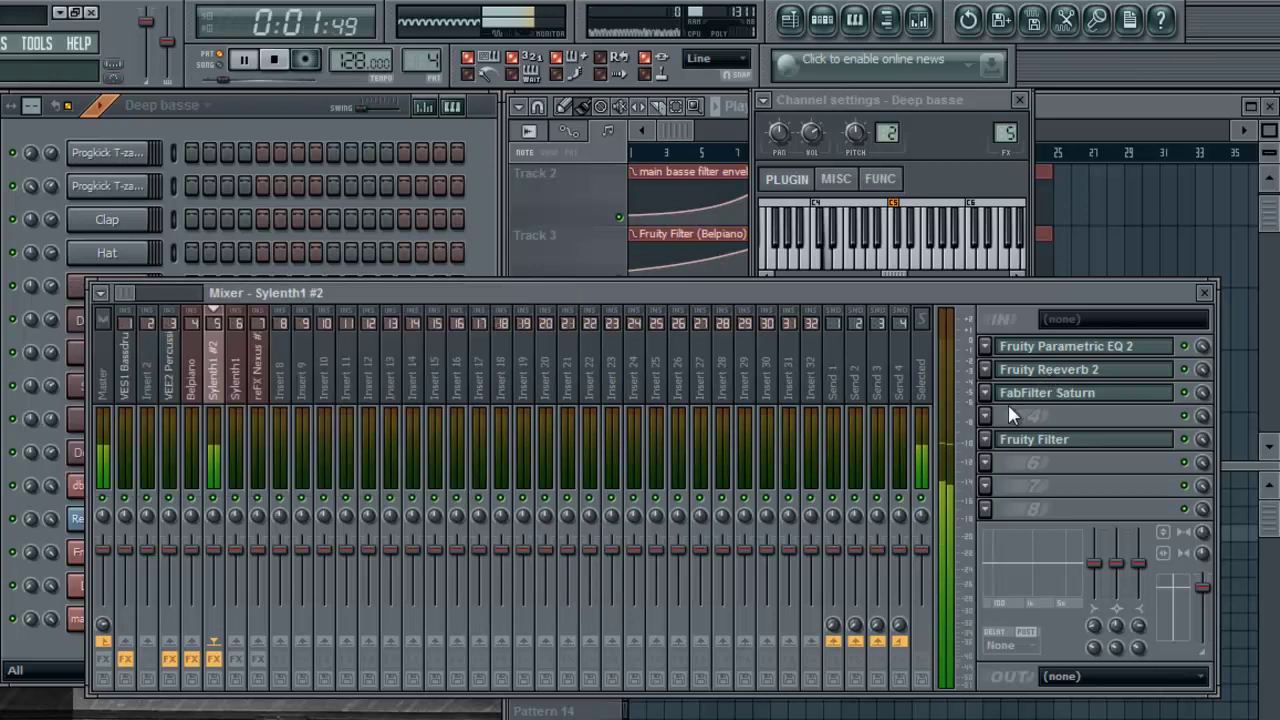
{"action": "left_click", "coordinate": [1100, 395]}
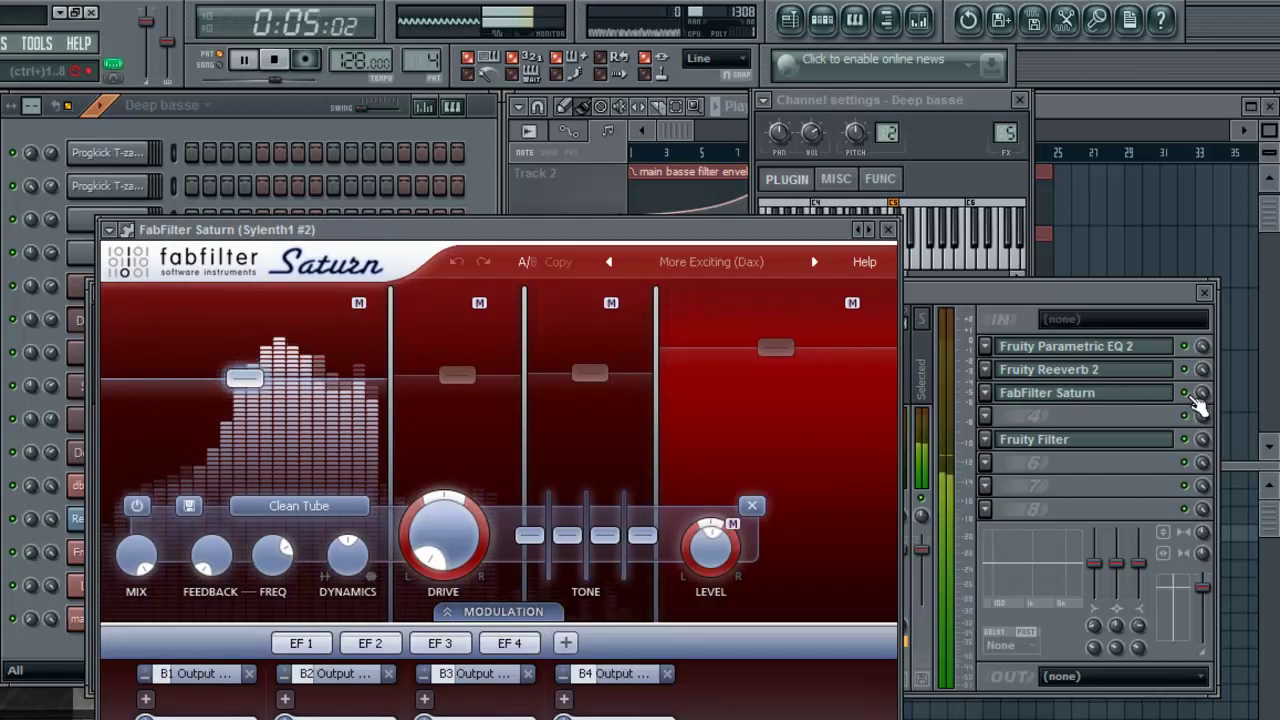
{"action": "left_click", "coordinate": [1198, 404]}
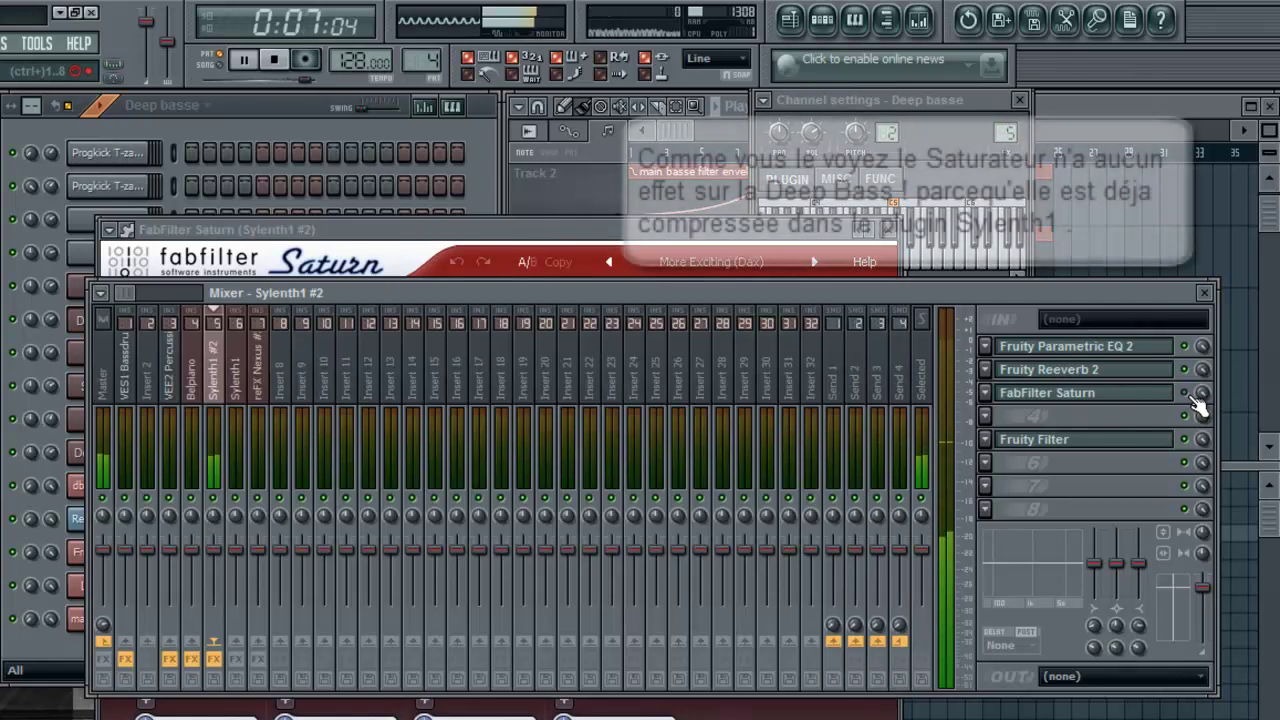
{"action": "left_click", "coordinate": [1040, 394]}
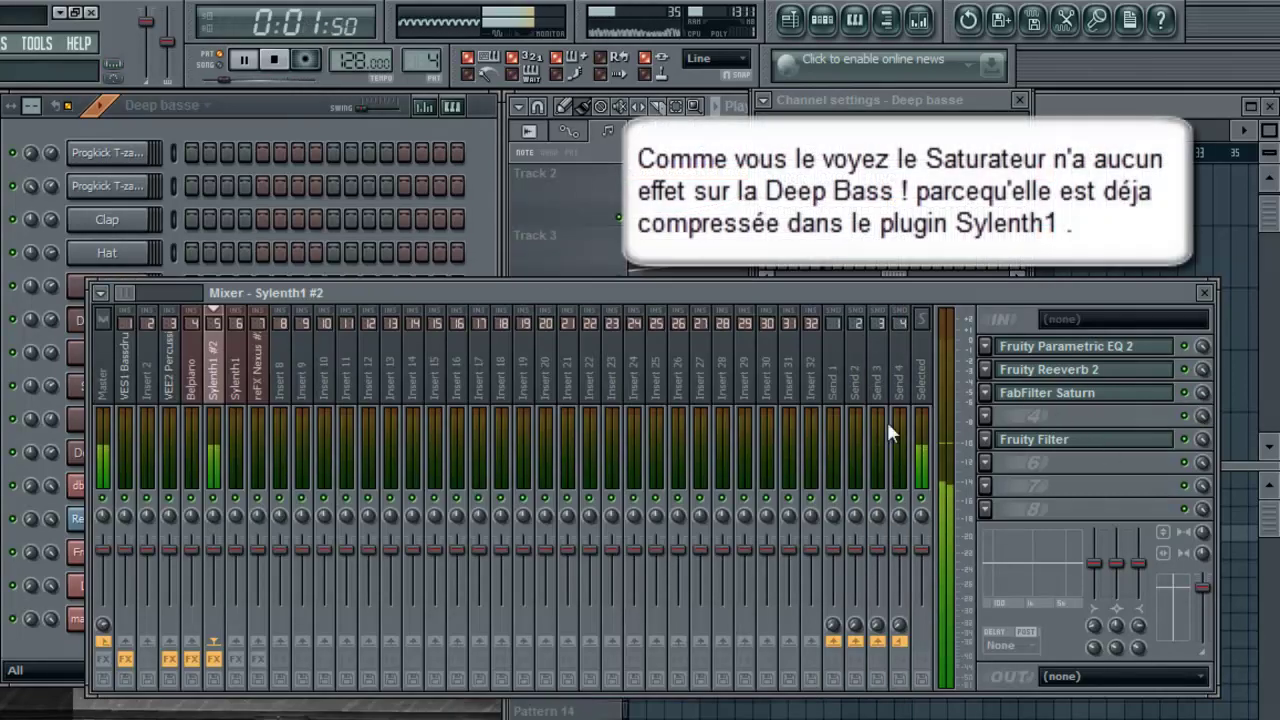
- Play pattern 5, offset basse, and view the Deepbasse2 notes in the piano roll
{"action": "left_click", "coordinate": [481, 255]}
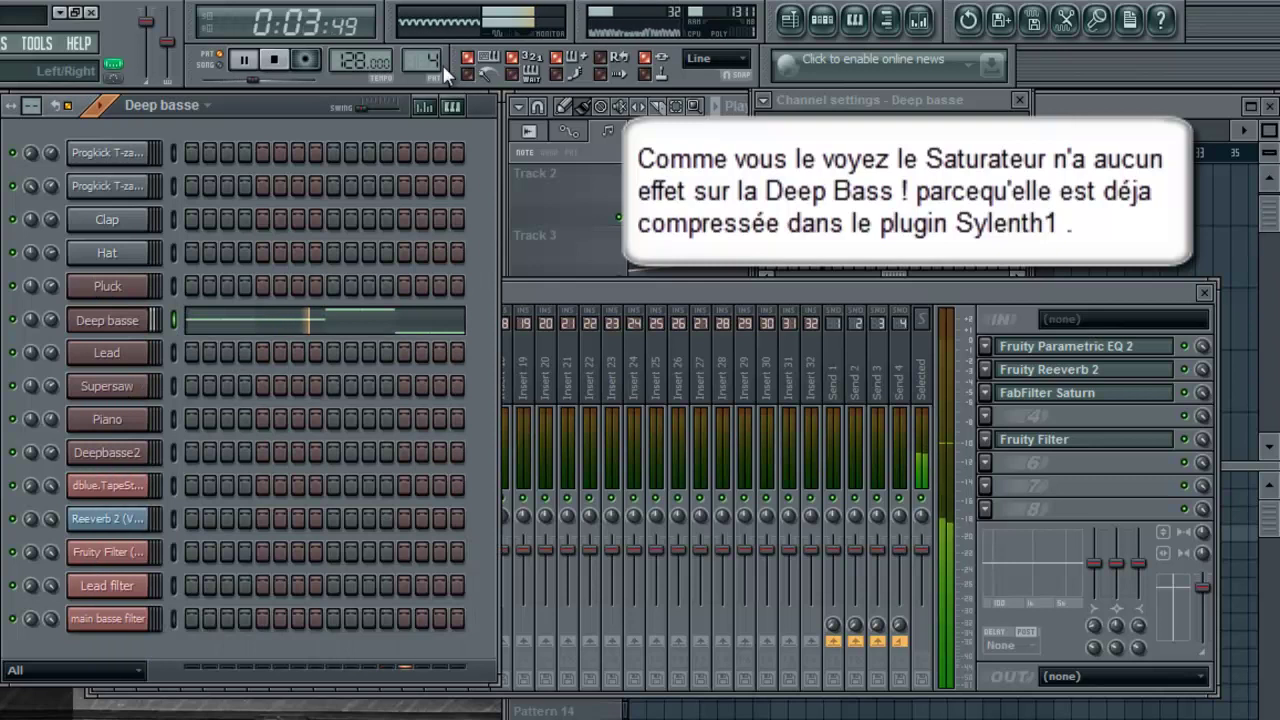
{"action": "left_click_drag", "start_coordinate": [434, 56], "coordinate": [435, 50]}
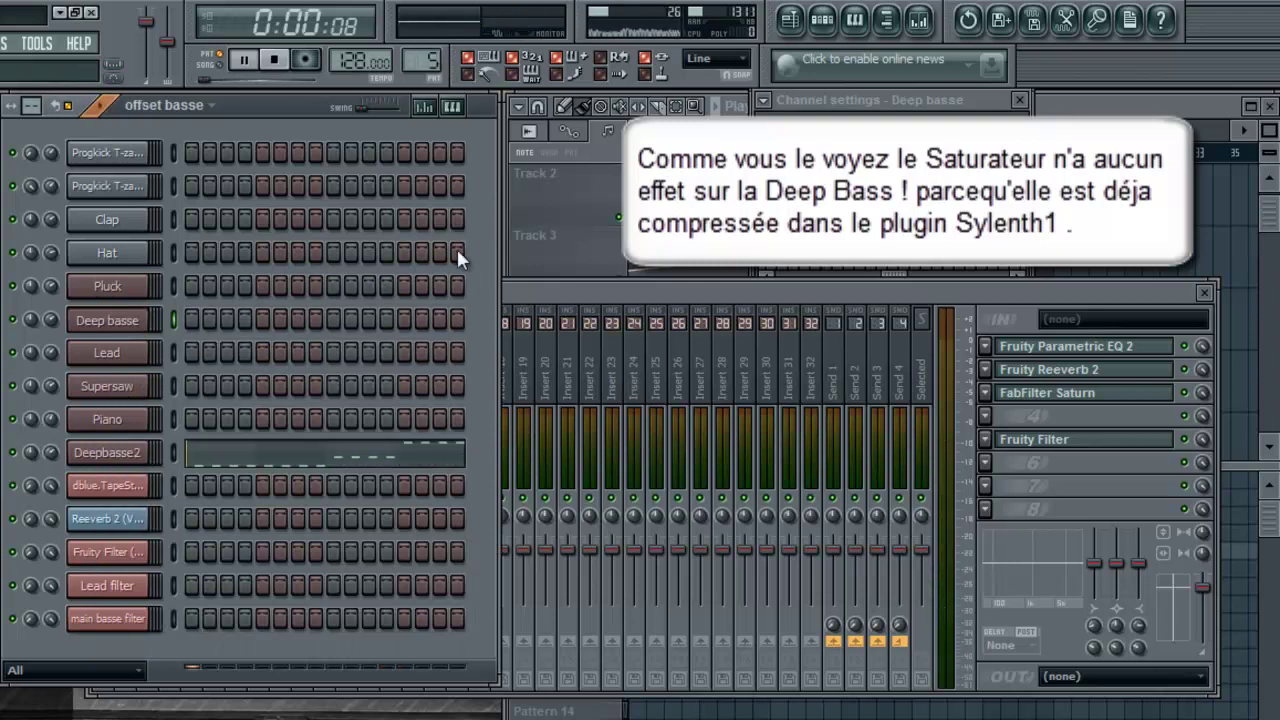
{"action": "left_click", "coordinate": [334, 460]}
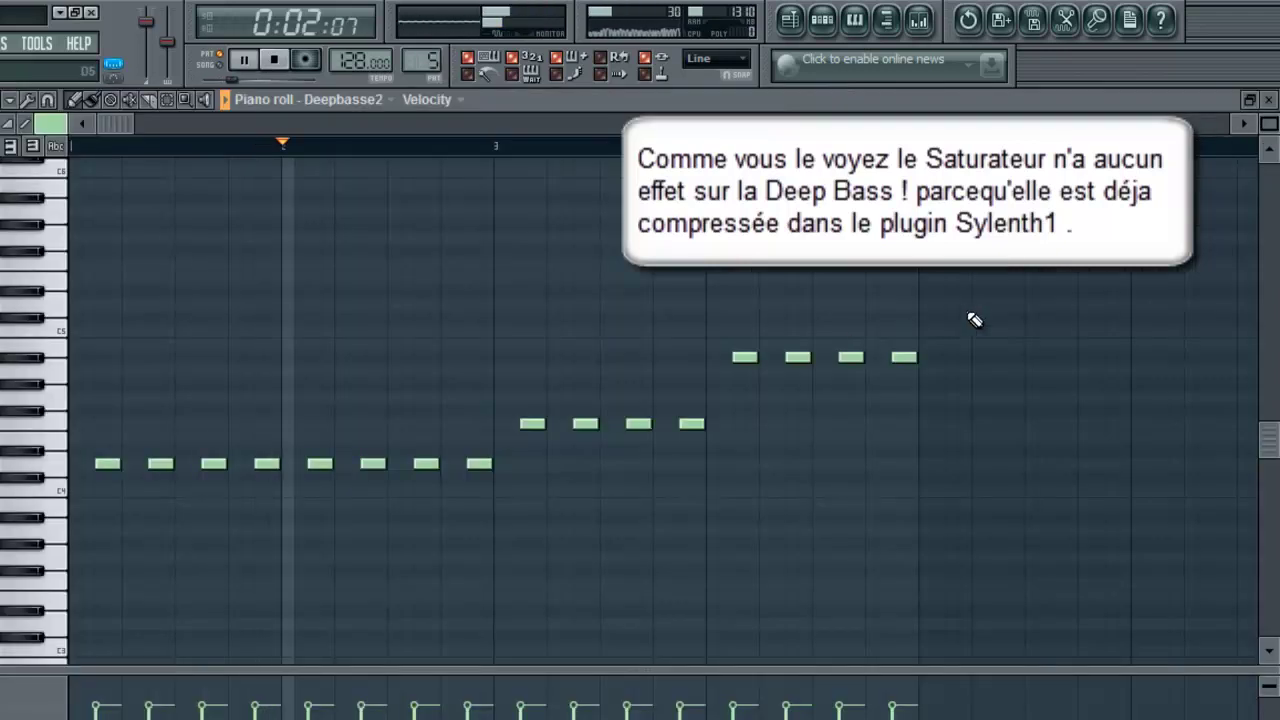
{"action": "left_click", "coordinate": [1269, 107]}
{"action": "left_click", "coordinate": [814, 284]}
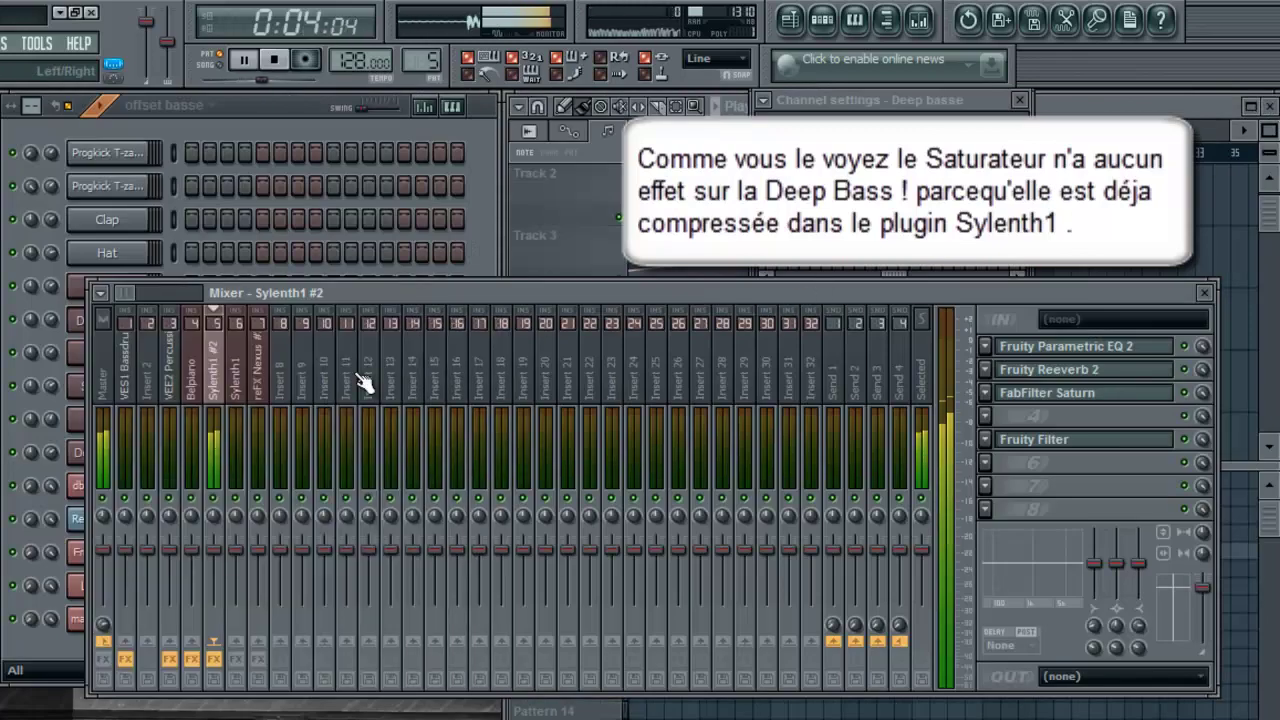
{"action": "left_click", "coordinate": [488, 233]}
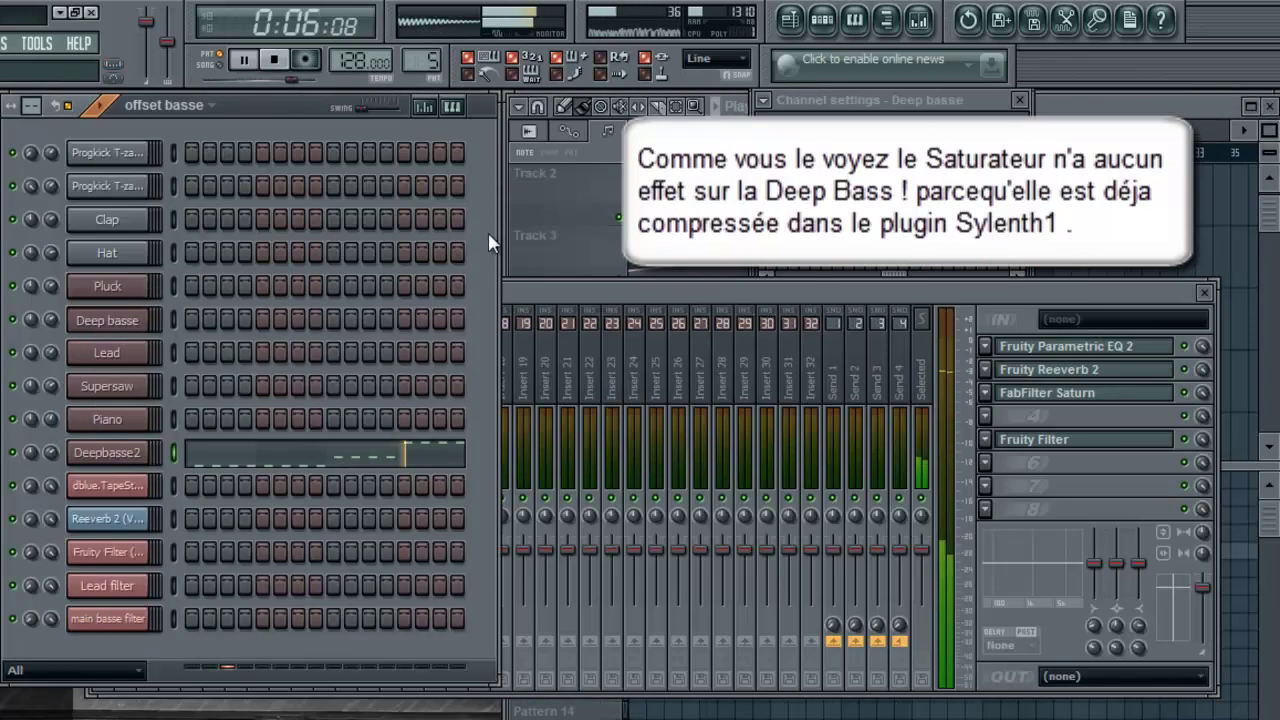
- Stop the offset basse playback and audition the Lead pattern
{"action": "left_click", "coordinate": [1106, 267]}
{"action": "key", "text": "space"}
{"action": "left_click", "coordinate": [550, 572]}
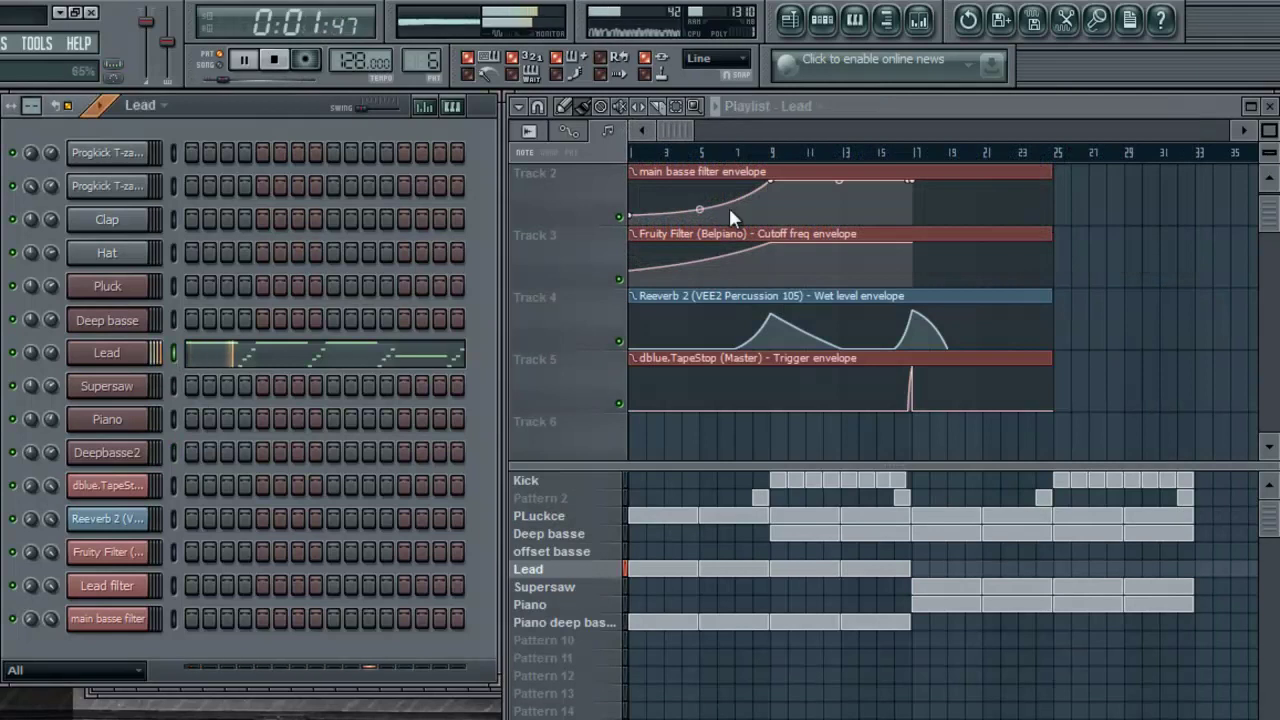
- Enable the effects of the Sylenth1 mixer track and load Fruity Parametric EQ 2 into its second effect slot
{"action": "left_click", "coordinate": [918, 20]}
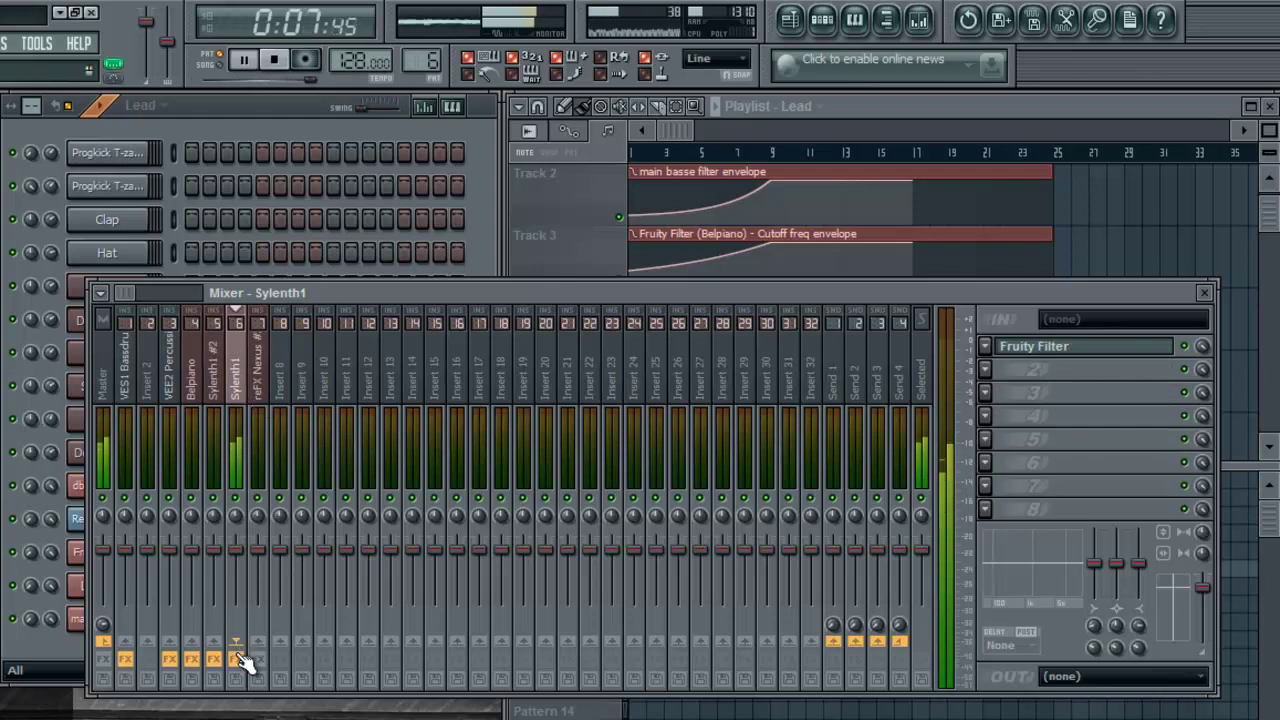
{"action": "left_click", "coordinate": [984, 370]}
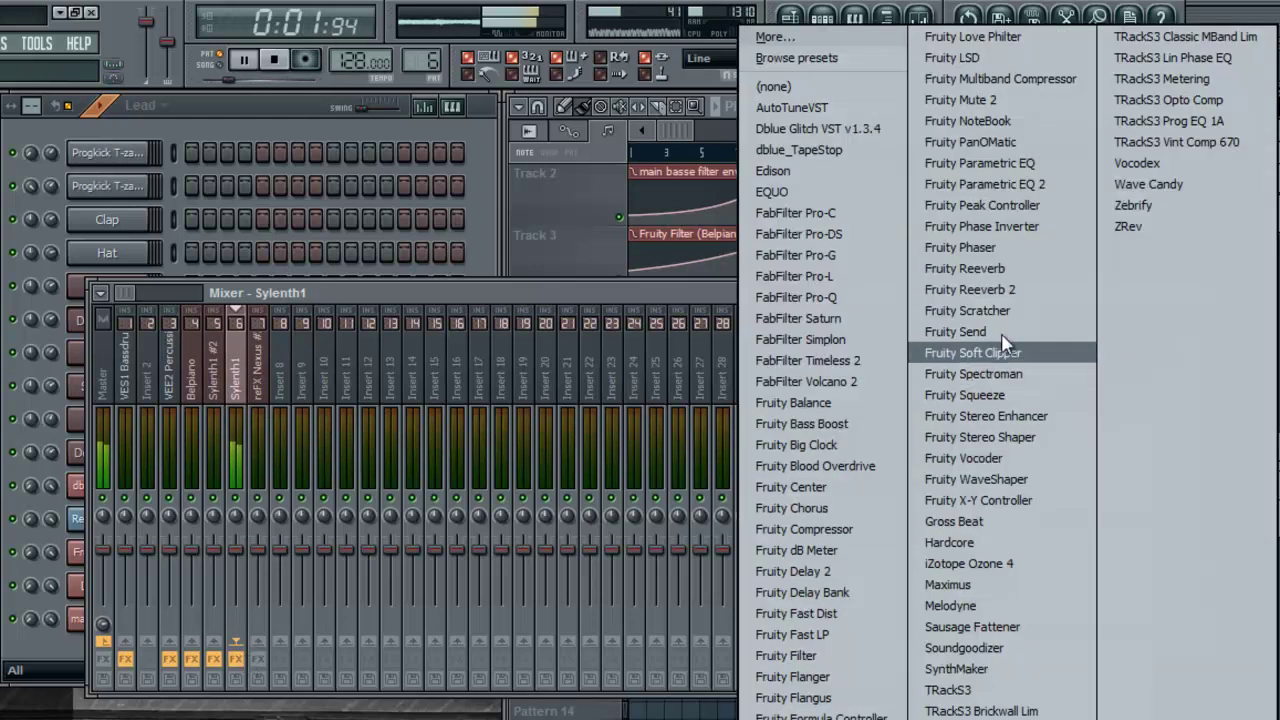
{"action": "left_click", "coordinate": [1040, 182]}
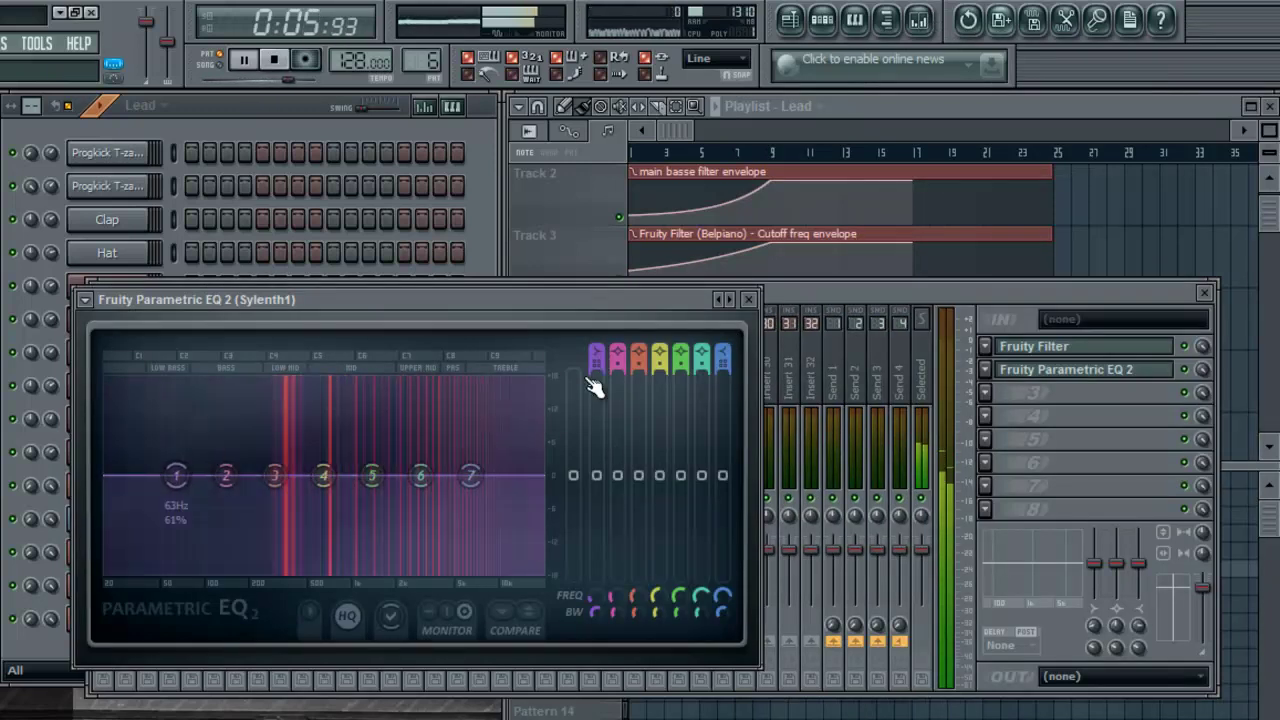
- Cut the lead's extreme highs with EQ band 7 and its lows with band 1, placed between 100 and 200 Hz
{"action": "left_click_drag", "start_coordinate": [495, 485], "coordinate": [720, 663]}
{"action": "left_click_drag", "start_coordinate": [186, 486], "coordinate": [261, 565]}
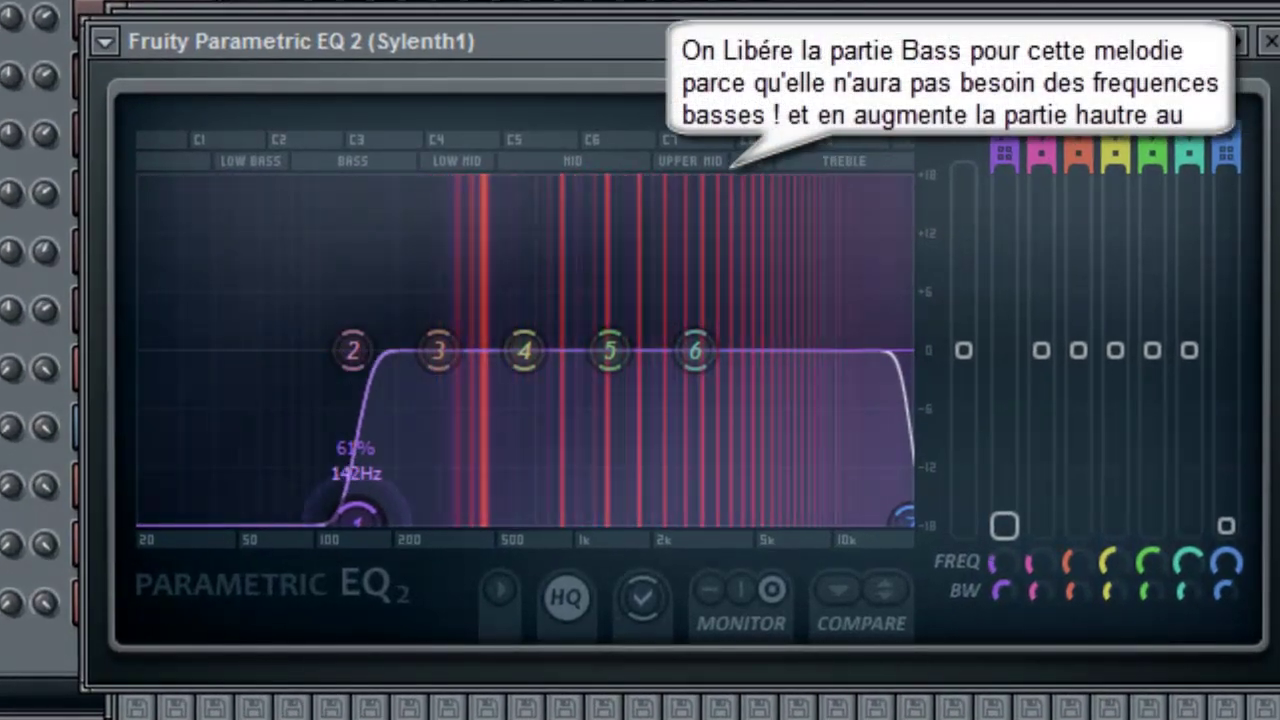
{"action": "left_click_drag", "start_coordinate": [380, 518], "coordinate": [386, 516]}
- Boost EQ bands 4, 5 and 6 moderately, lower band 3, and close the lead's equalizer
{"action": "left_click_drag", "start_coordinate": [700, 355], "coordinate": [829, 314]}
{"action": "left_click_drag", "start_coordinate": [654, 363], "coordinate": [697, 334]}
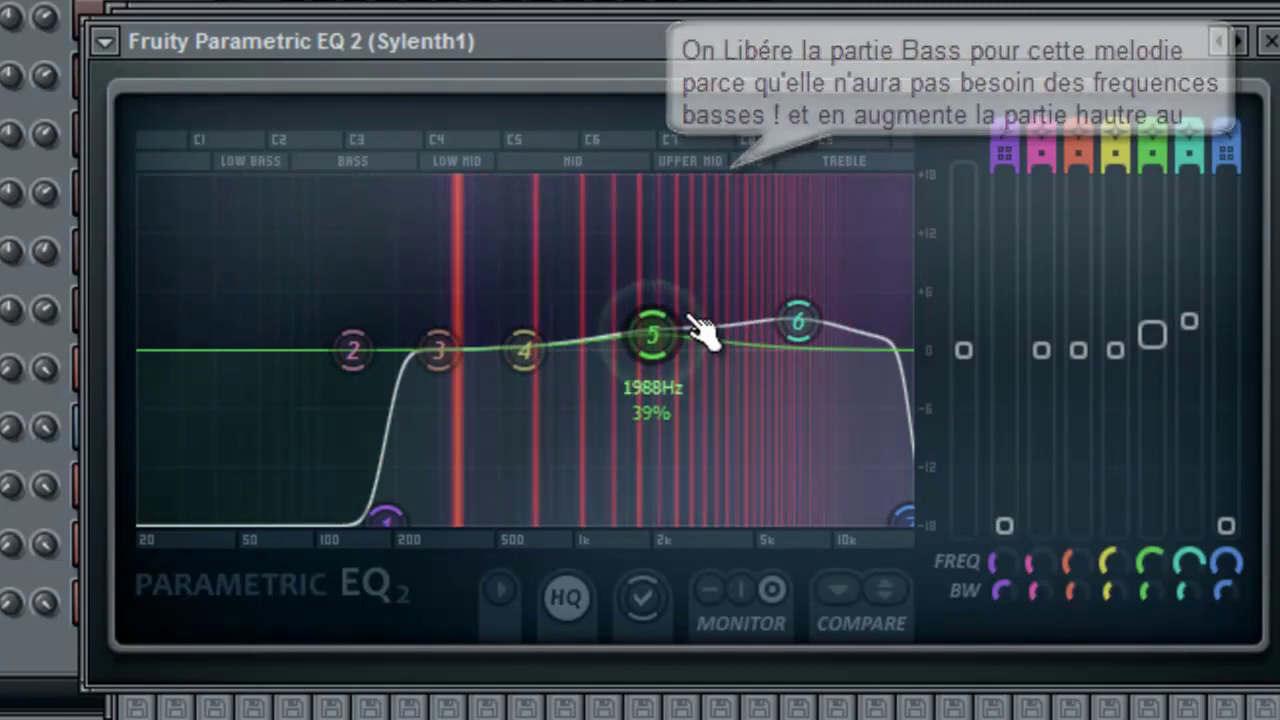
{"action": "left_click_drag", "start_coordinate": [472, 364], "coordinate": [486, 447]}
{"action": "left_click_drag", "start_coordinate": [524, 350], "coordinate": [570, 332]}
{"action": "left_click_drag", "start_coordinate": [652, 335], "coordinate": [678, 328]}
{"action": "left_click_drag", "start_coordinate": [562, 330], "coordinate": [556, 334]}
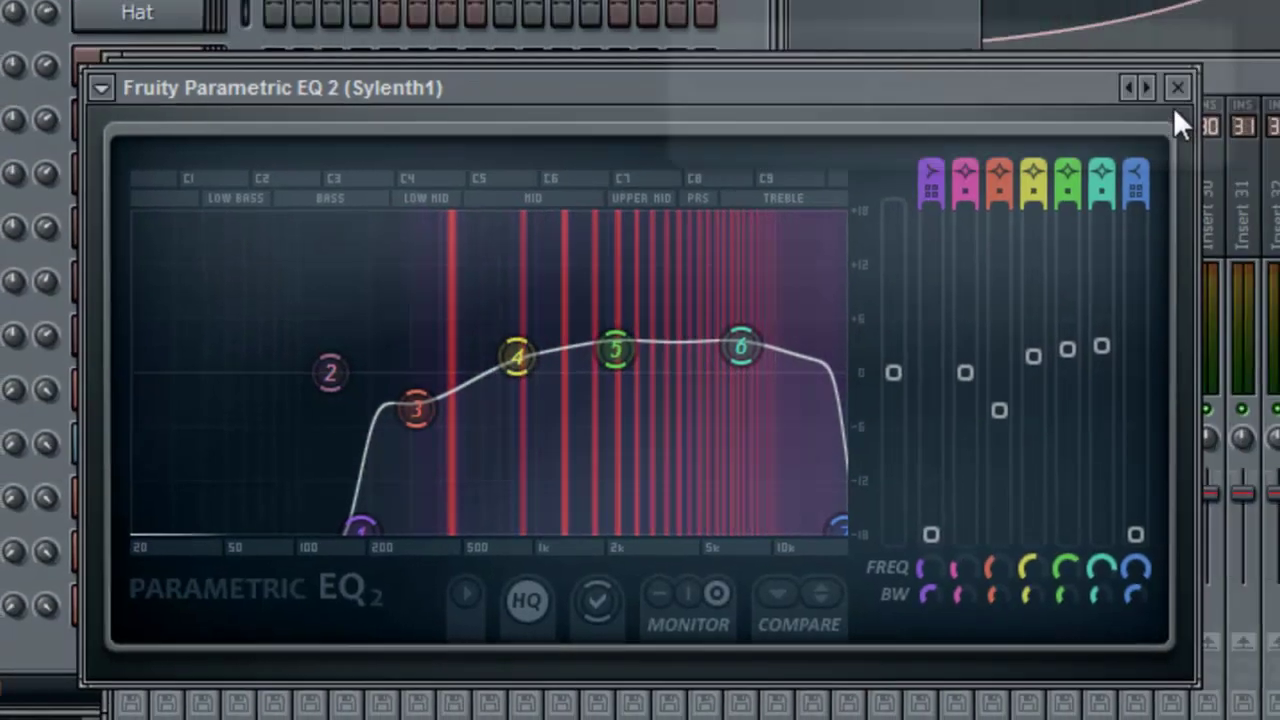
{"action": "left_click", "coordinate": [1270, 41]}
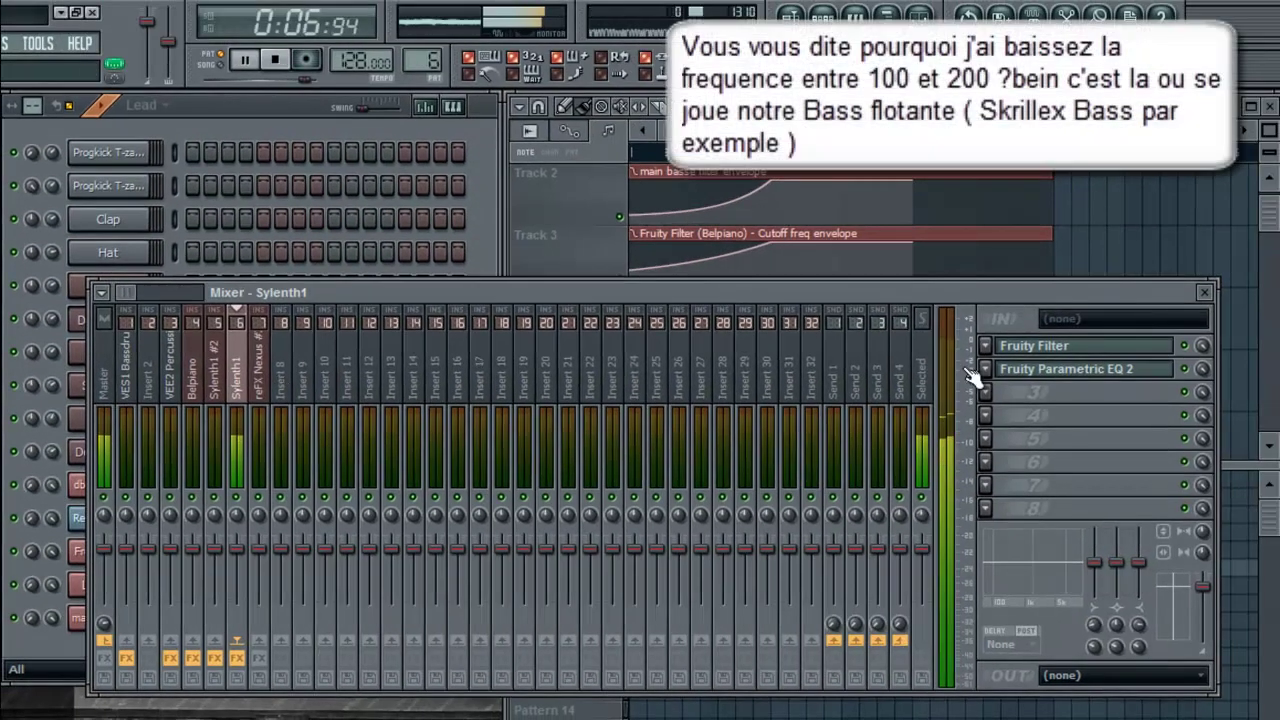
- Switch from the Lead pattern to the Supersaw pattern and play it
{"action": "left_click", "coordinate": [1125, 253]}
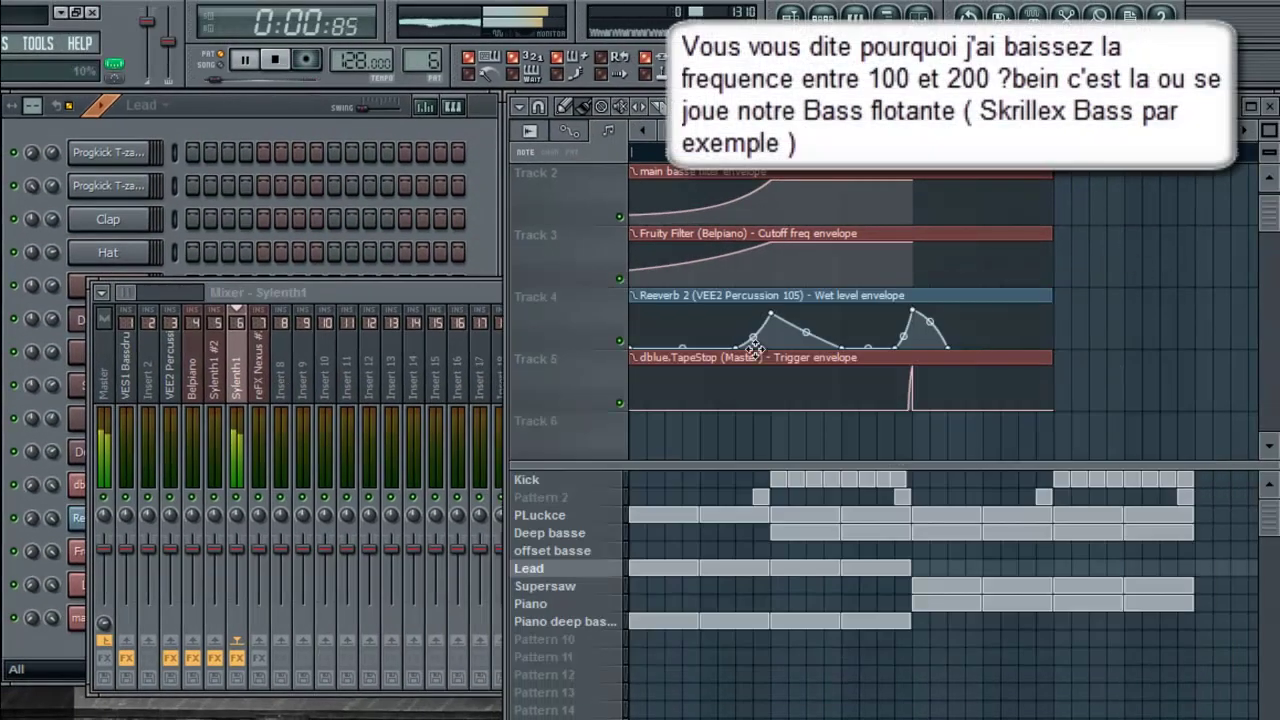
{"action": "left_click", "coordinate": [545, 586]}
{"action": "key", "text": "space"}
{"action": "left_click", "coordinate": [484, 217]}
{"action": "key", "text": "space"}
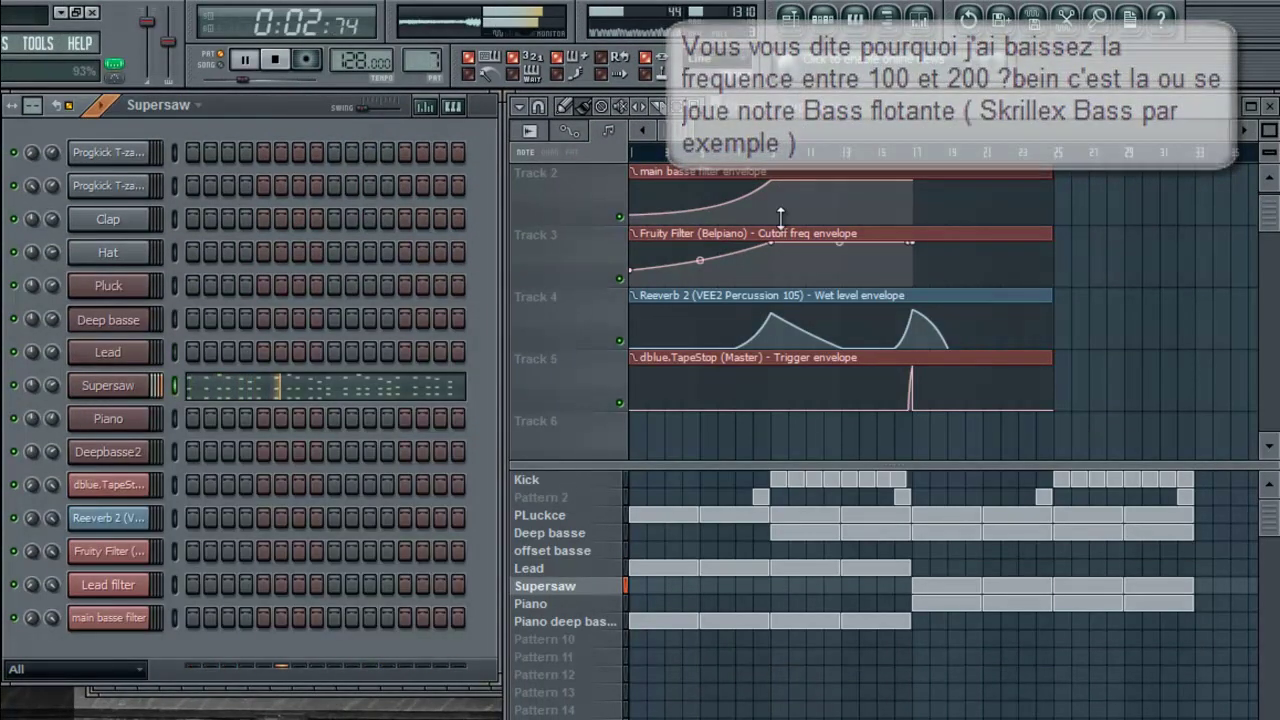
- View the Supersaw channel's notes in the piano roll during playback
{"action": "key", "text": "F9"}
{"action": "left_click", "coordinate": [510, 244]}
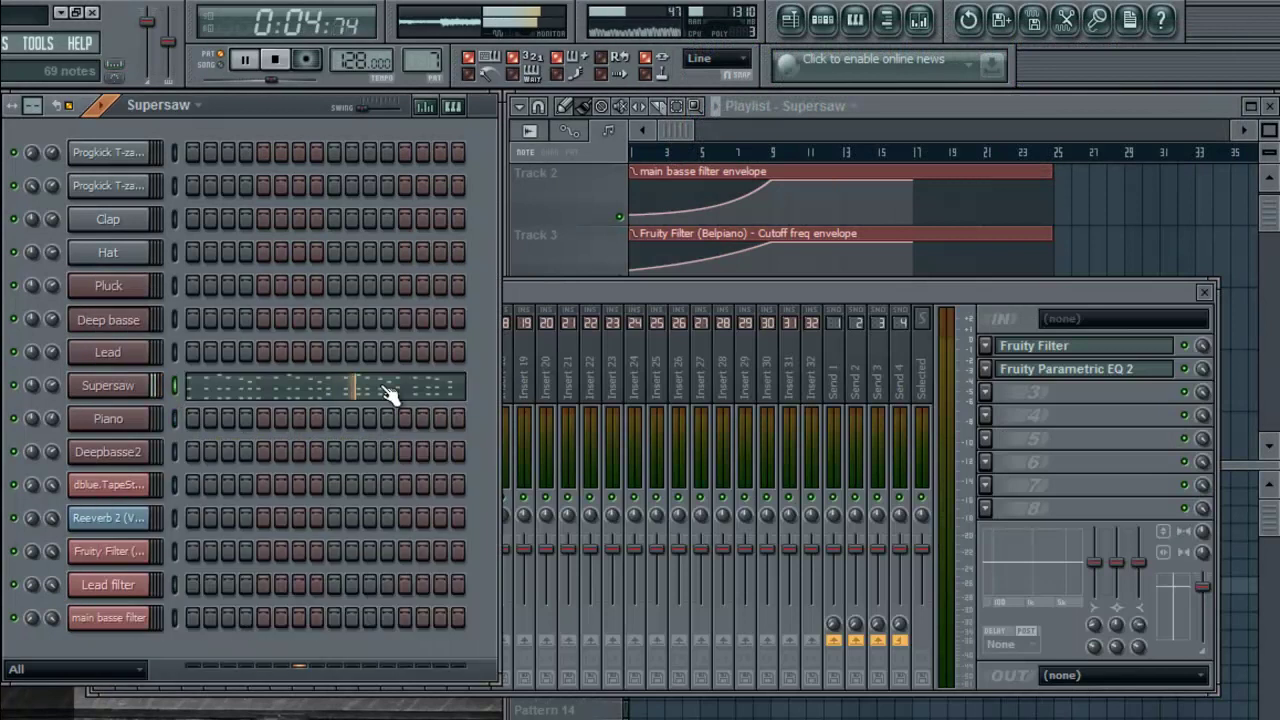
{"action": "left_click", "coordinate": [391, 391]}
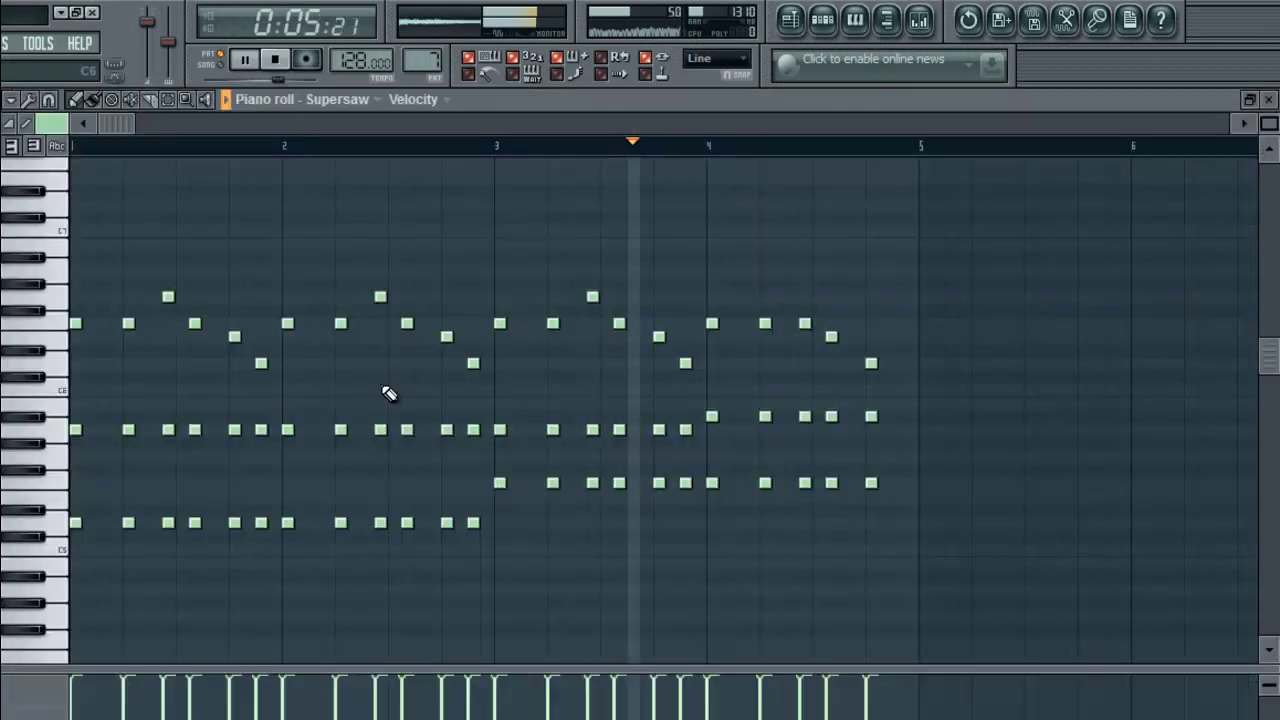
{"action": "left_click", "coordinate": [1273, 100]}
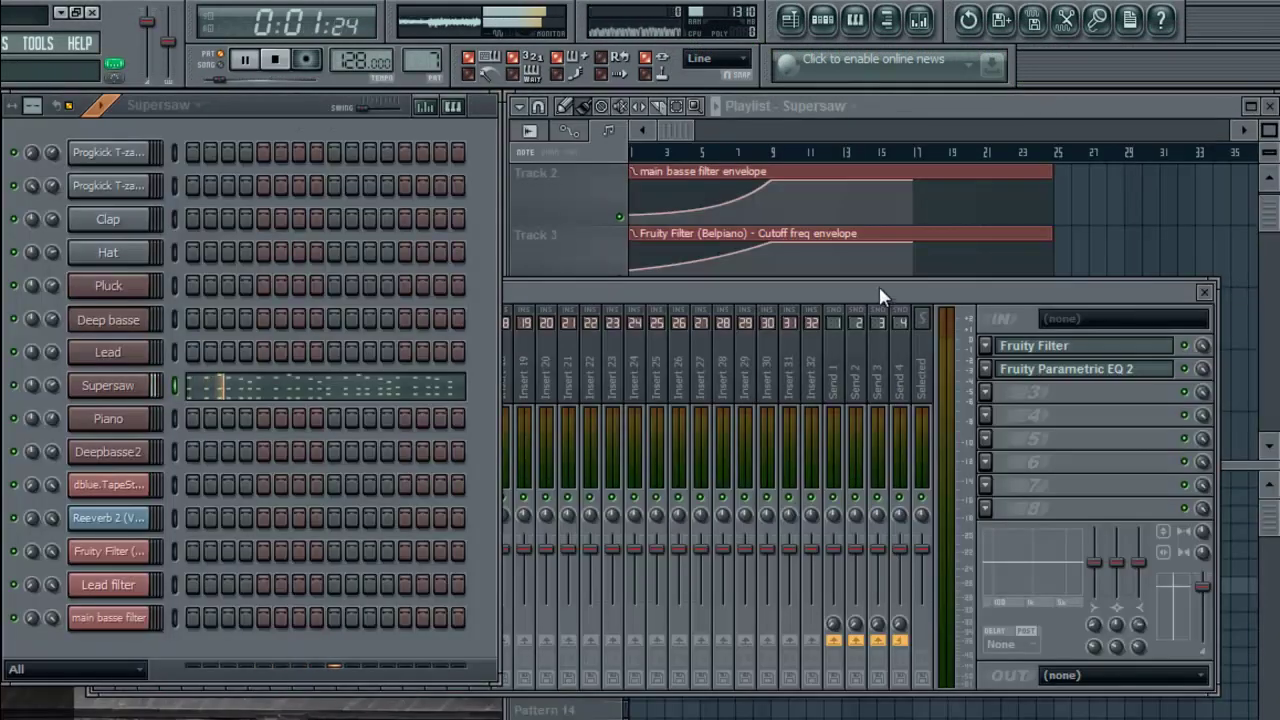
- Open the Fruity Parametric EQ 2 of the reFX Nexus #2 mixer track and move its window clear of that track
{"action": "left_click", "coordinate": [885, 290]}
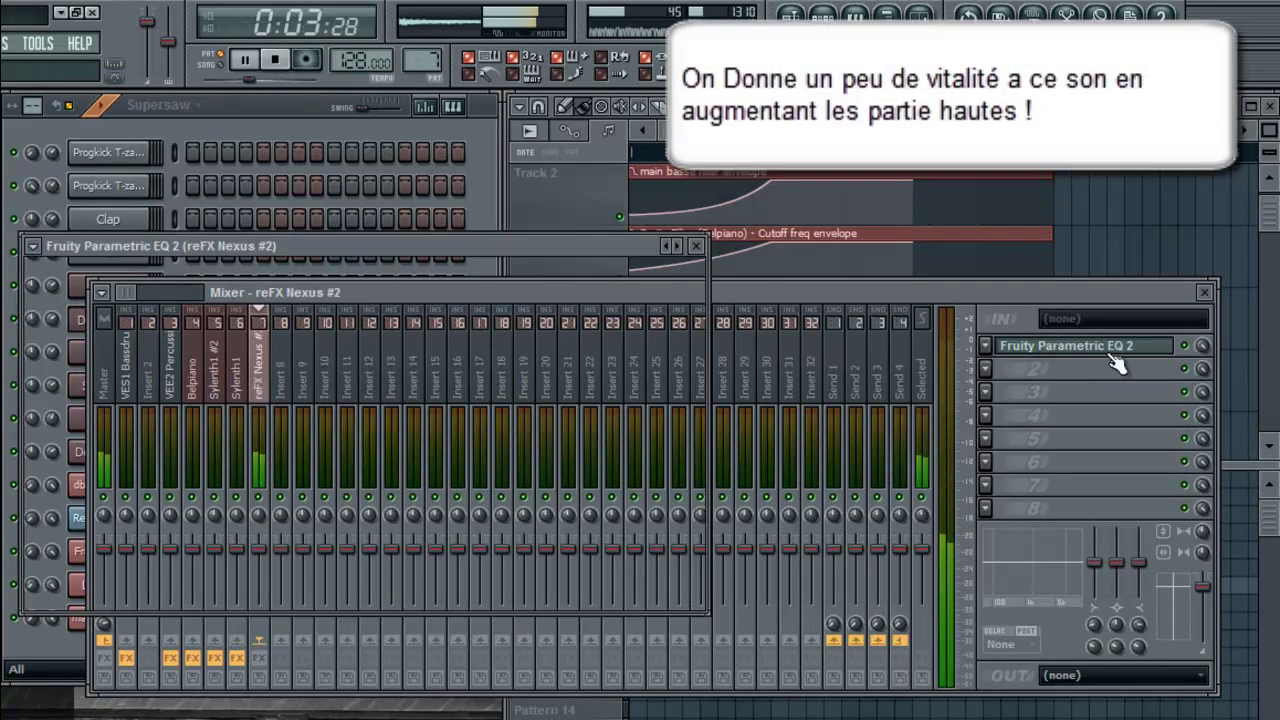
{"action": "left_click", "coordinate": [1100, 348]}
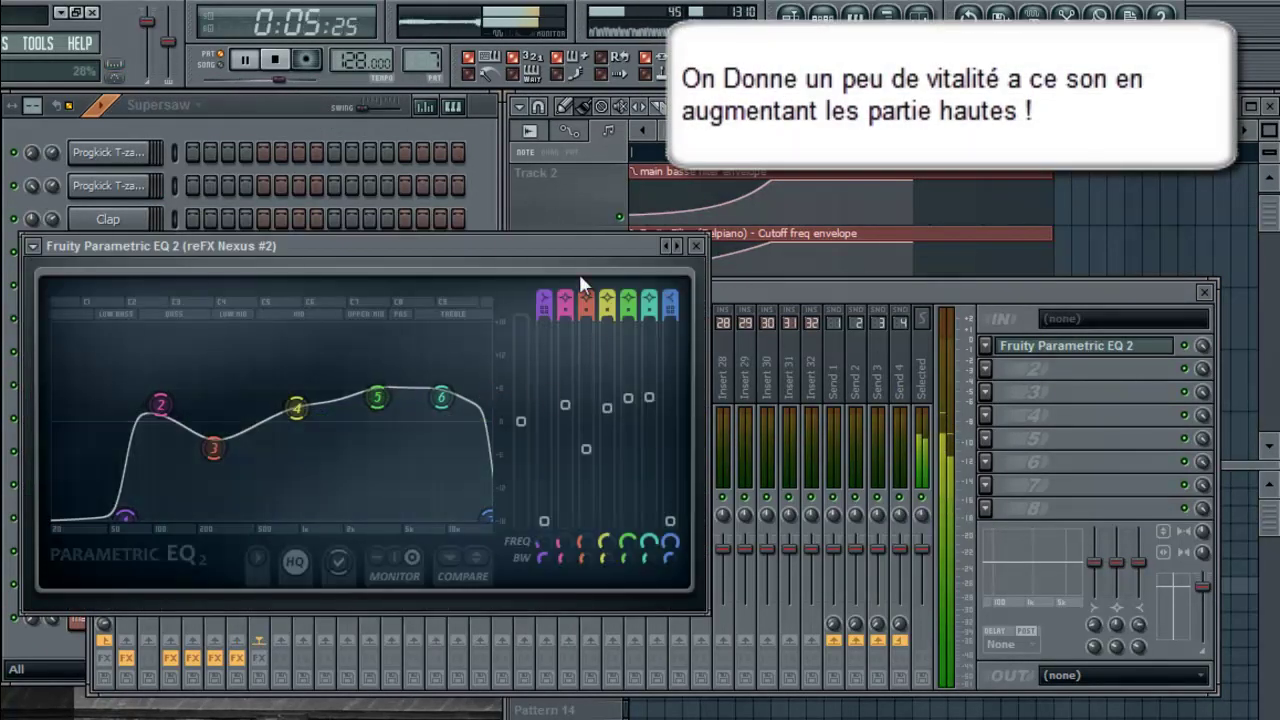
{"action": "left_click_drag", "start_coordinate": [621, 266], "coordinate": [968, 280]}
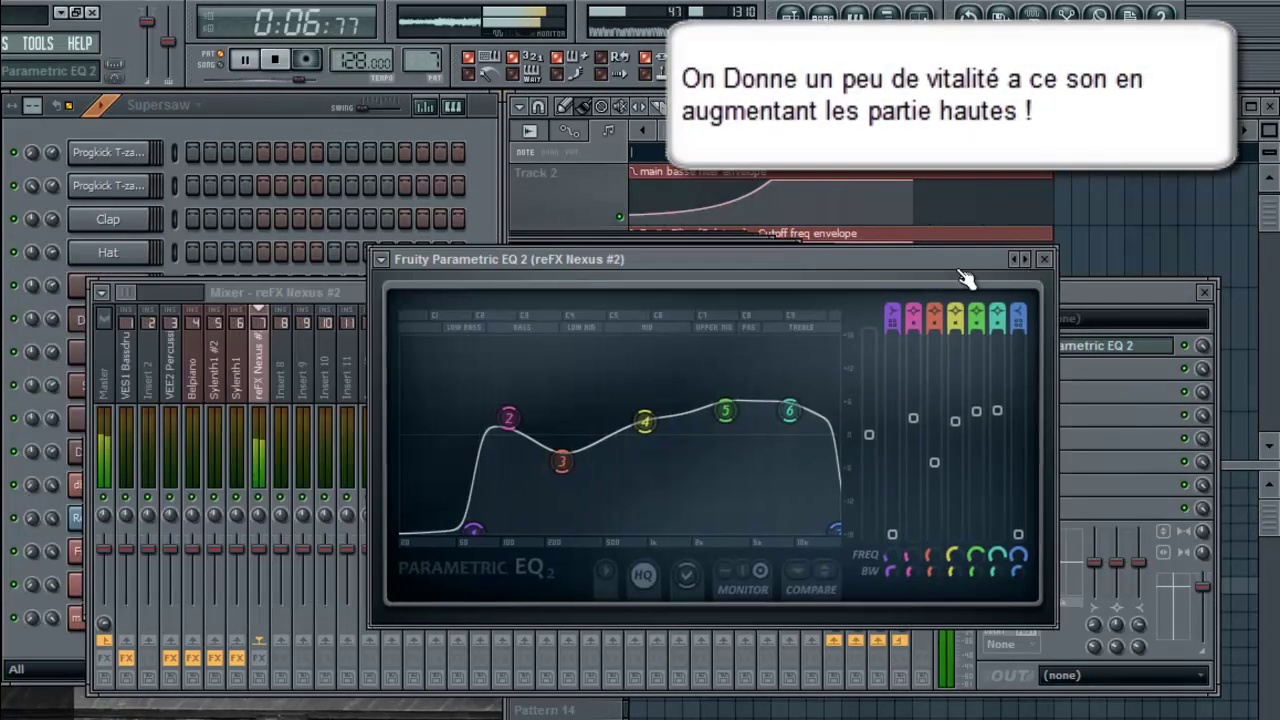
- Enable the reFX Nexus #2 track's effects, examine the boosted high EQ bands, and close the equalizer
{"action": "left_click", "coordinate": [272, 662]}
{"action": "left_click", "coordinate": [842, 259]}
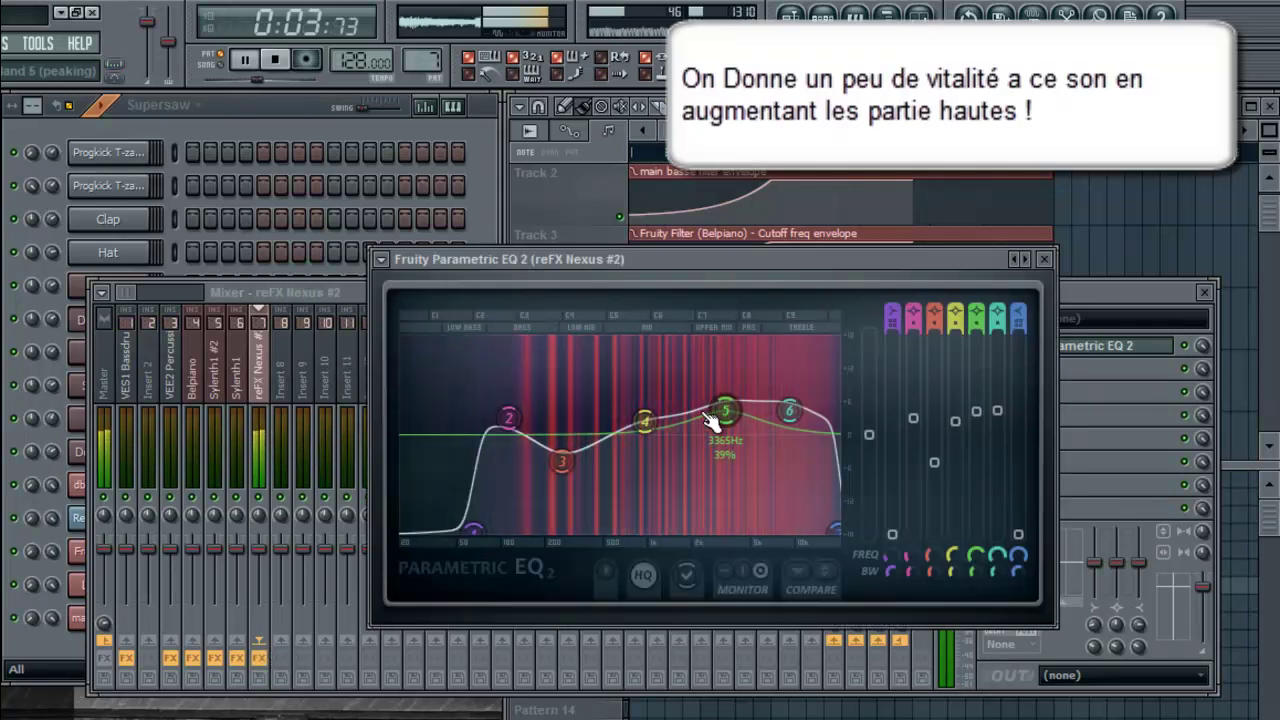
{"action": "left_click", "coordinate": [1045, 259]}
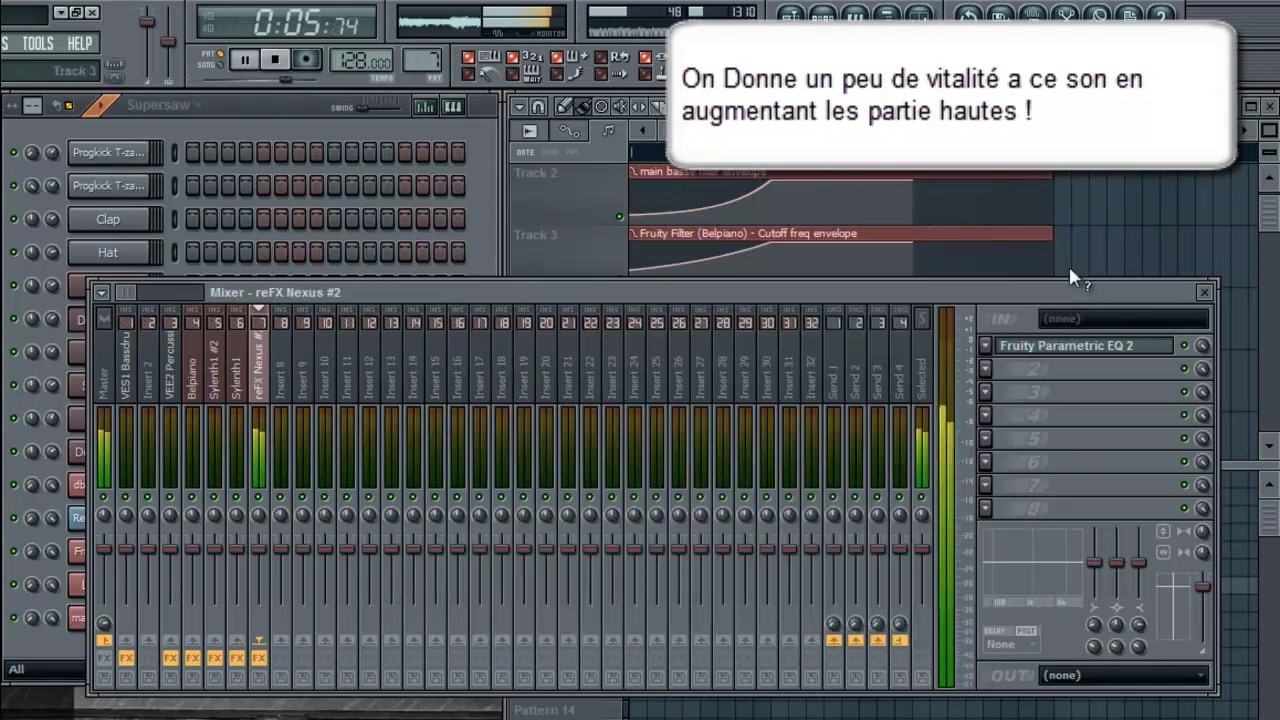
- Play the Piano pattern and audition it in the mixer with the Sylenth1 #2 track's effects bypassed
{"action": "key", "text": "space"}
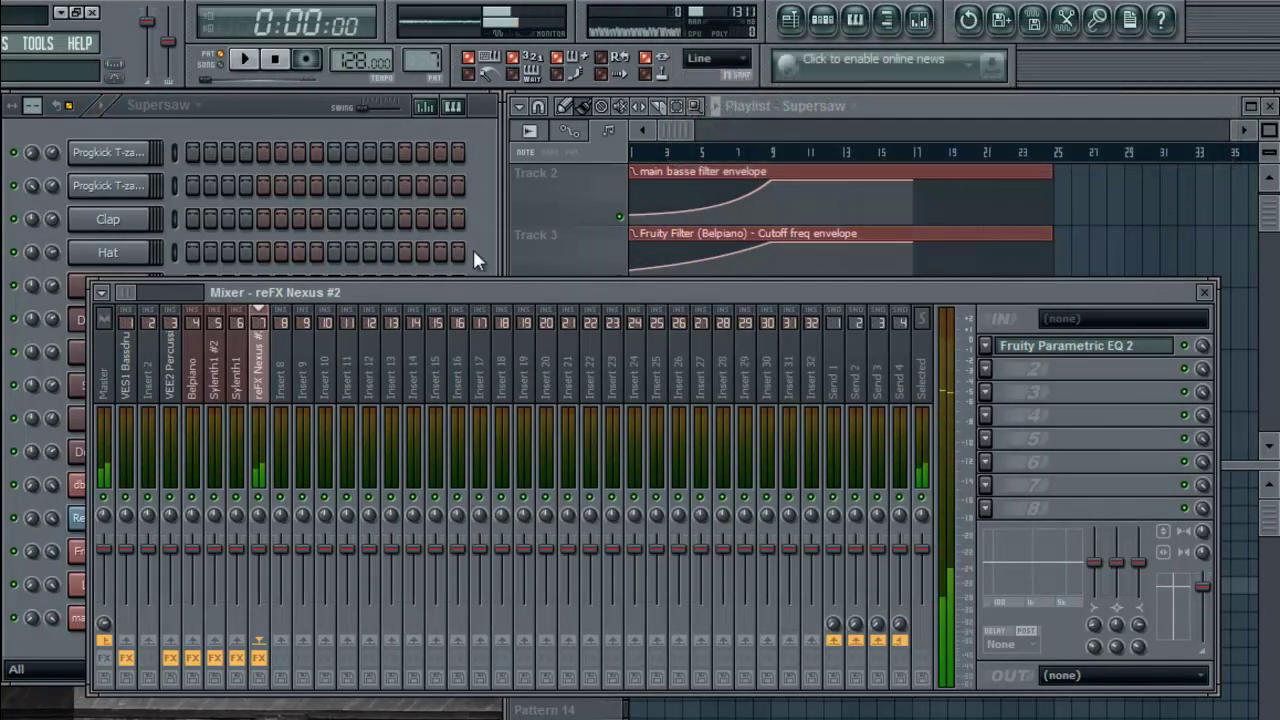
{"action": "left_click", "coordinate": [464, 270]}
{"action": "left_click", "coordinate": [1054, 277]}
{"action": "left_click", "coordinate": [540, 604]}
{"action": "key", "text": "space"}
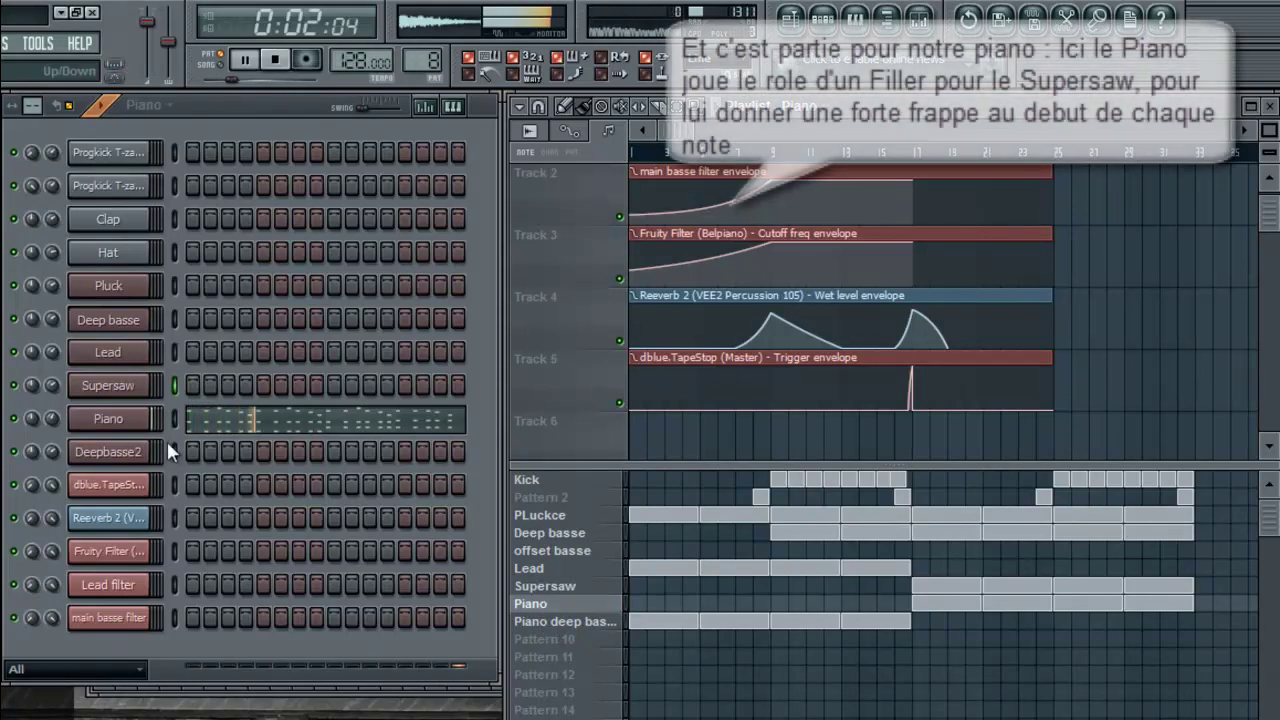
{"action": "key", "text": "F9"}
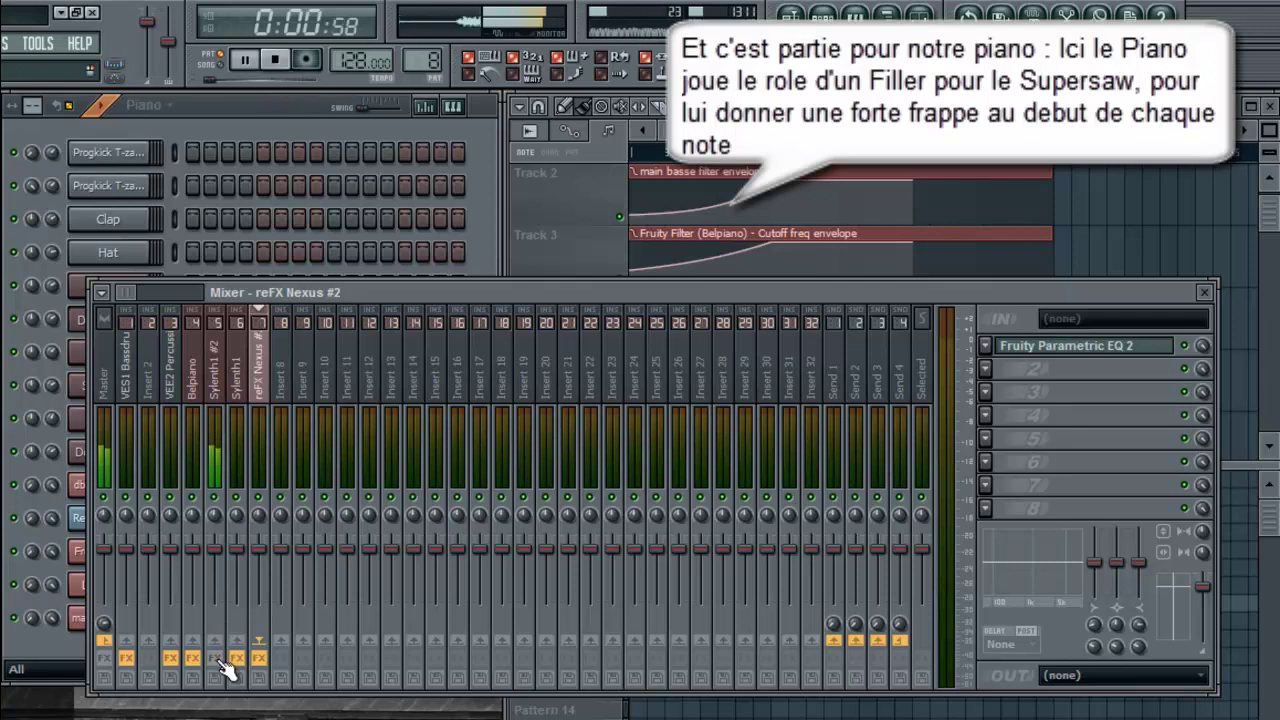
{"action": "left_click", "coordinate": [1205, 293]}
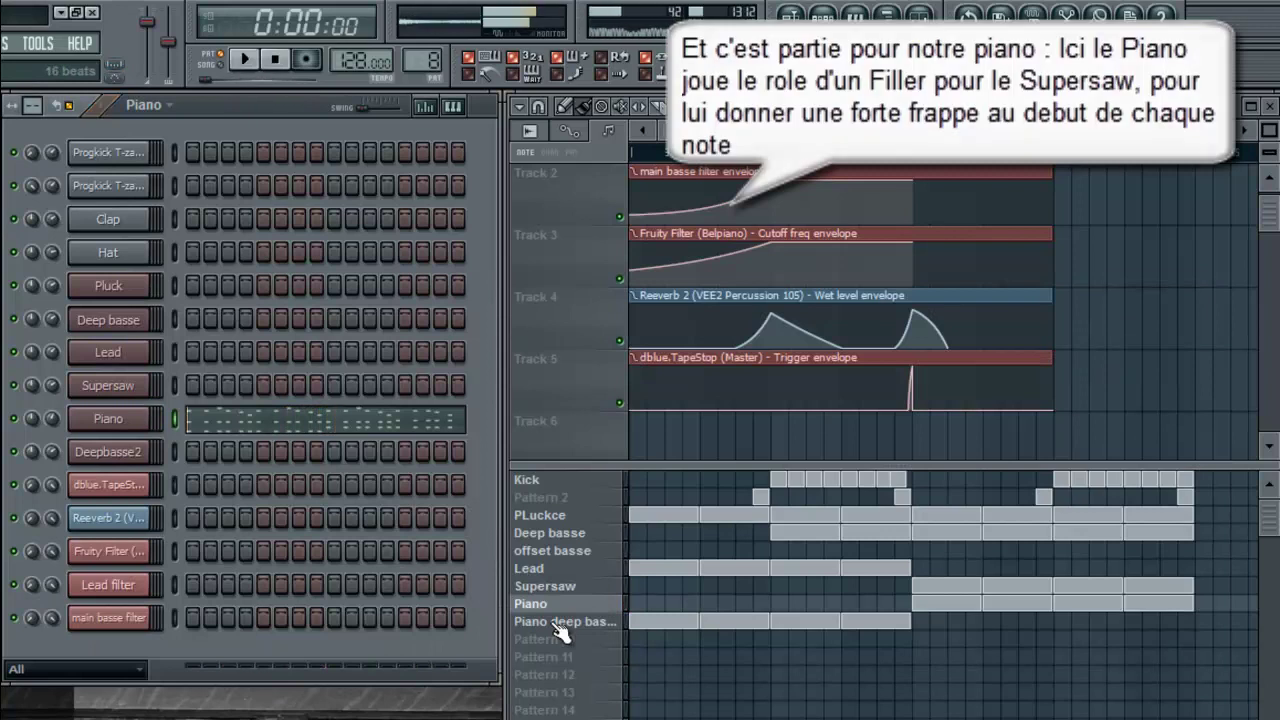
- Audition the Piano deep basse pattern
{"action": "left_click", "coordinate": [562, 621]}
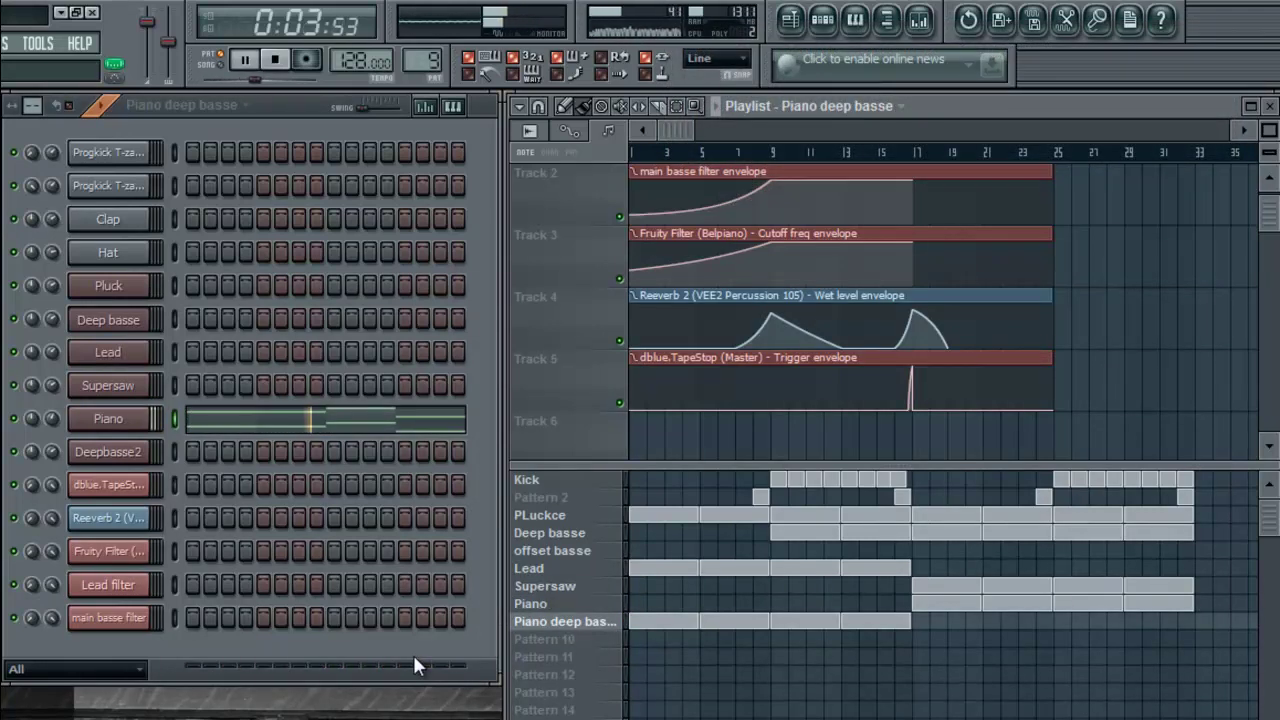
- Switch playback from the single pattern to the whole song, play it, and select the Sylenth1 track in the mixer
{"action": "key", "text": "space"}
{"action": "left_click", "coordinate": [211, 59]}
{"action": "key", "text": "space"}
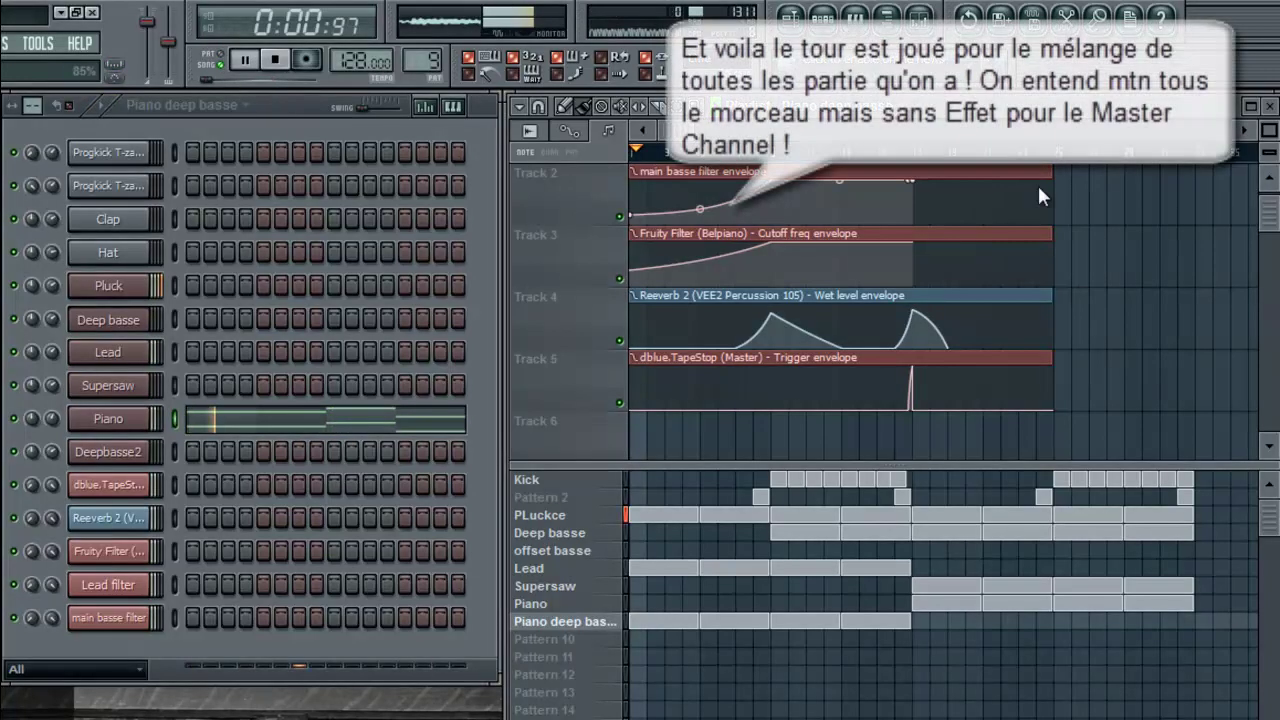
{"action": "key", "text": "F9"}
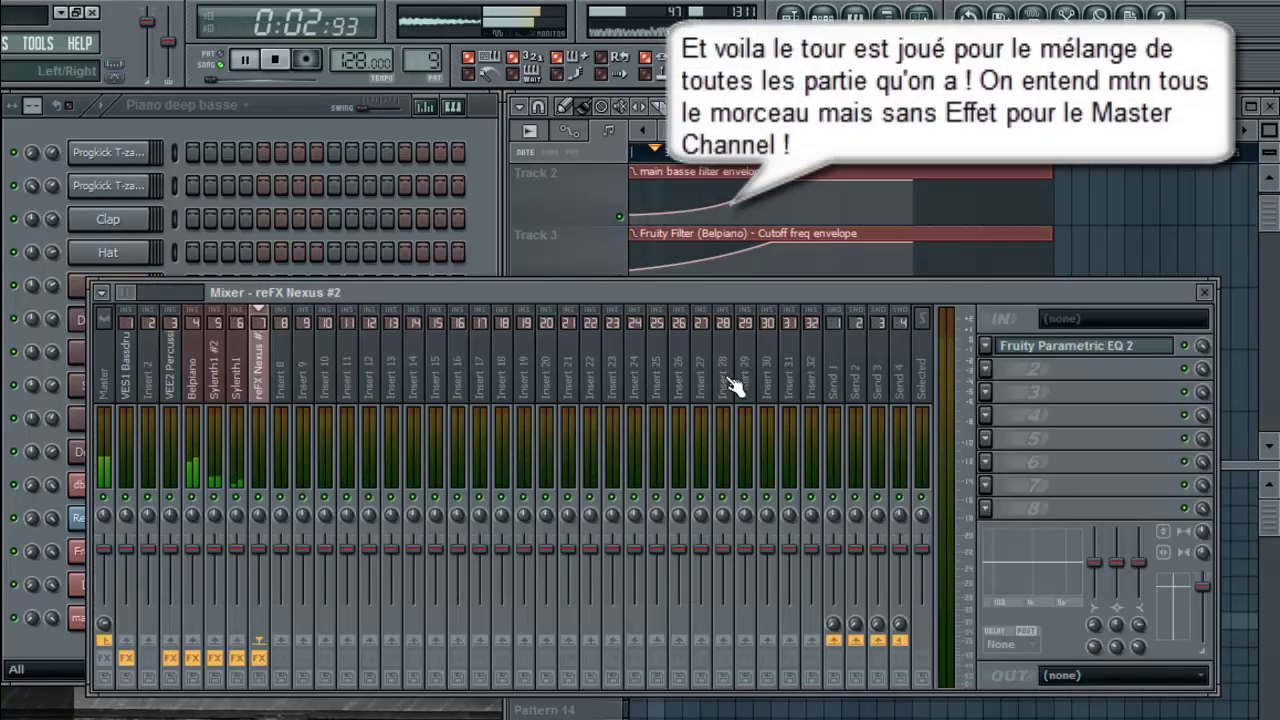
{"action": "left_click", "coordinate": [238, 385]}
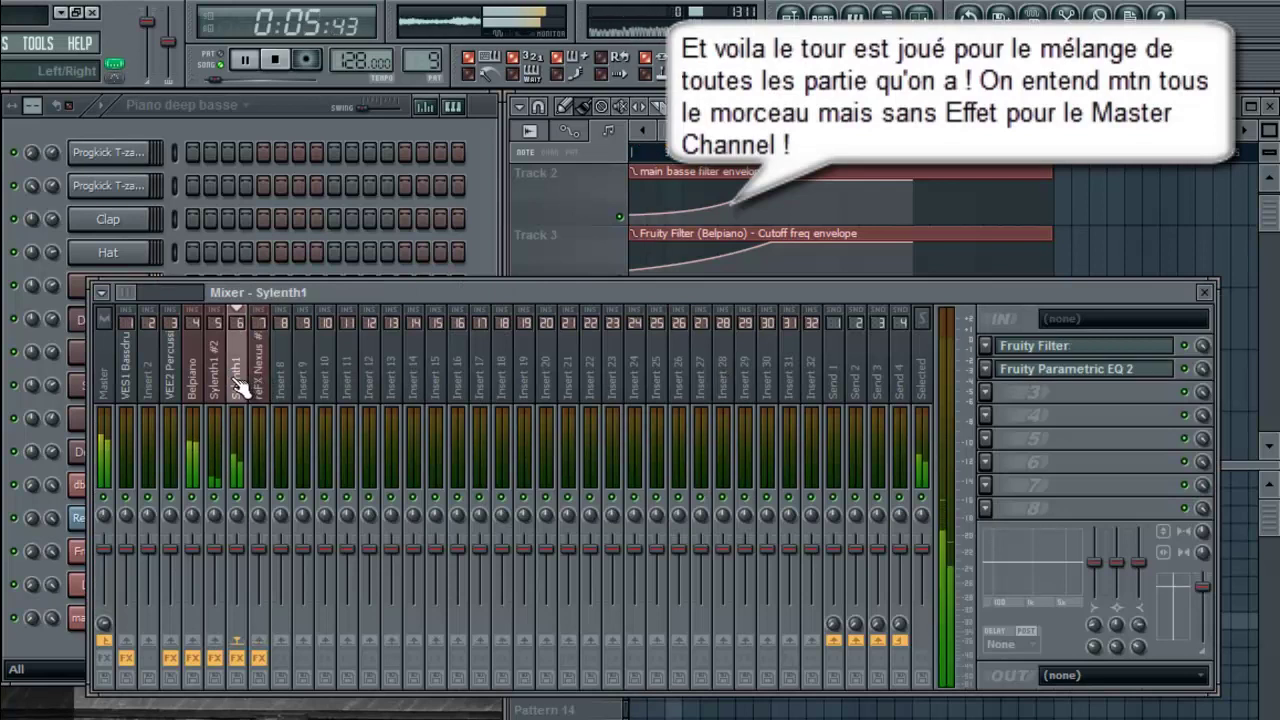
- Copy the first Progkick channel's volume value and check the percentage offered for pasting, without pasting it
{"action": "left_click", "coordinate": [54, 154]}
{"action": "right_click", "coordinate": [54, 154]}
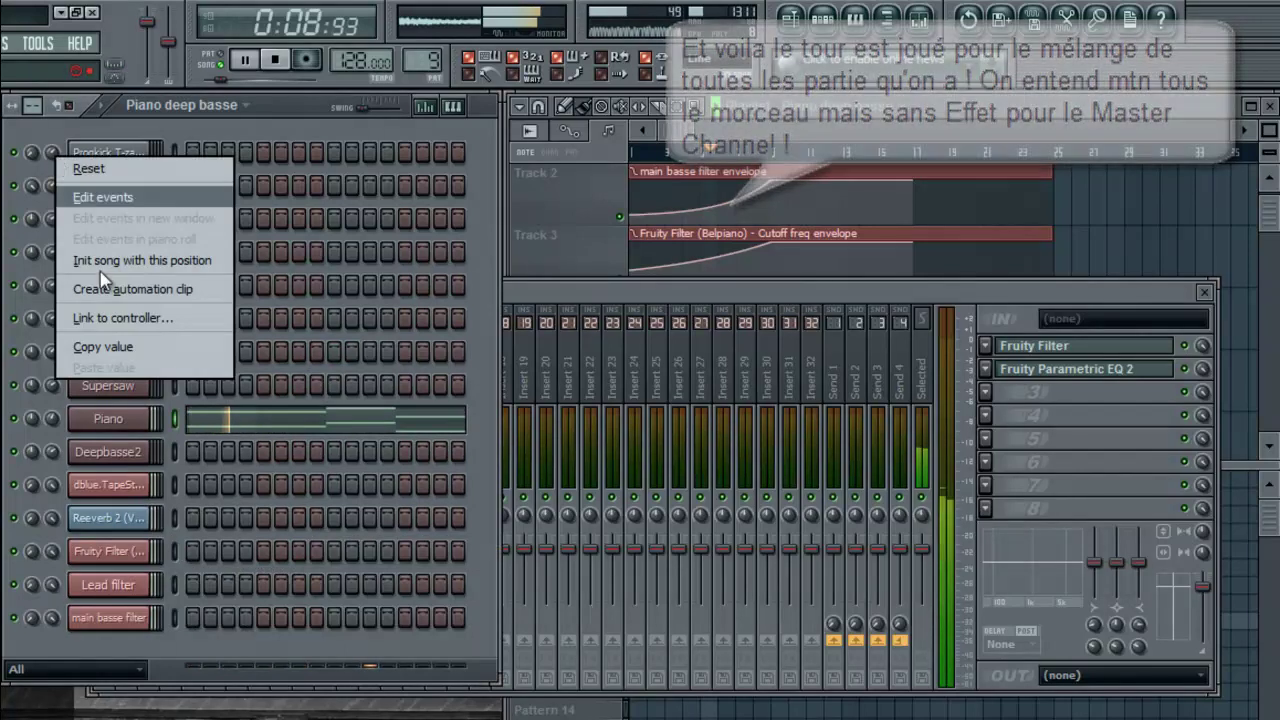
{"action": "left_click", "coordinate": [118, 347]}
{"action": "right_click", "coordinate": [57, 146]}
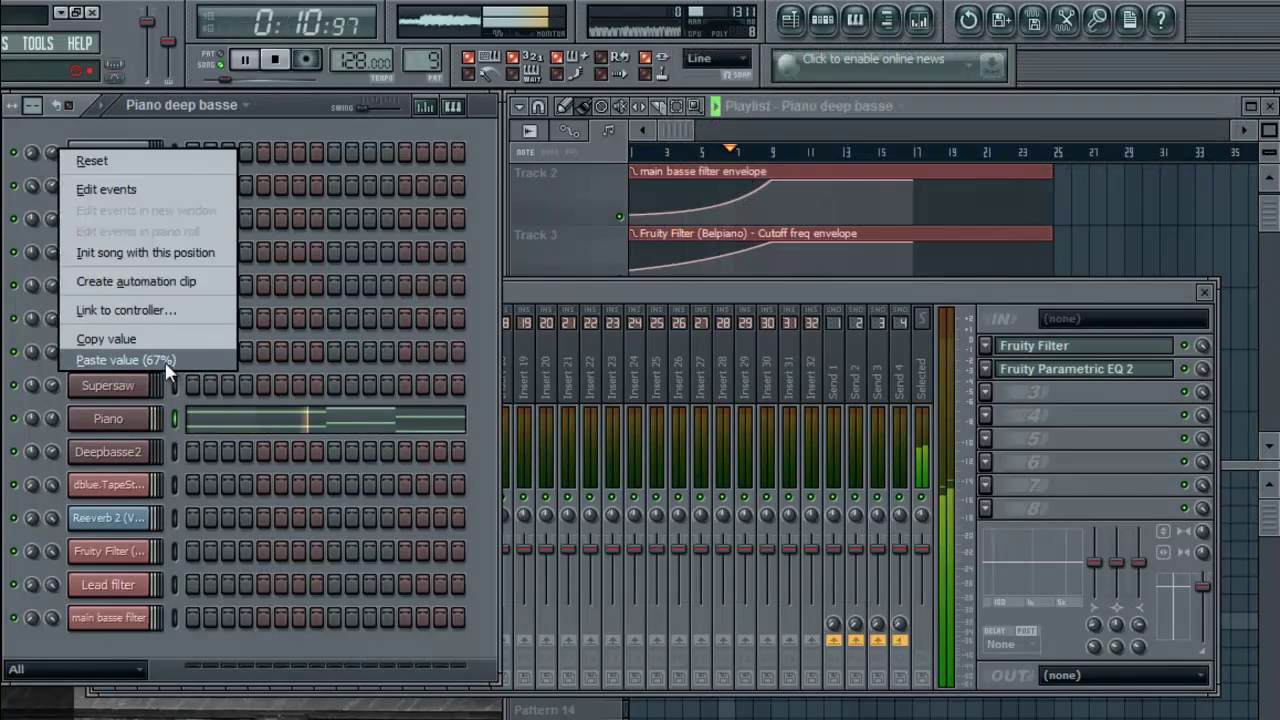
{"action": "left_click", "coordinate": [491, 282]}
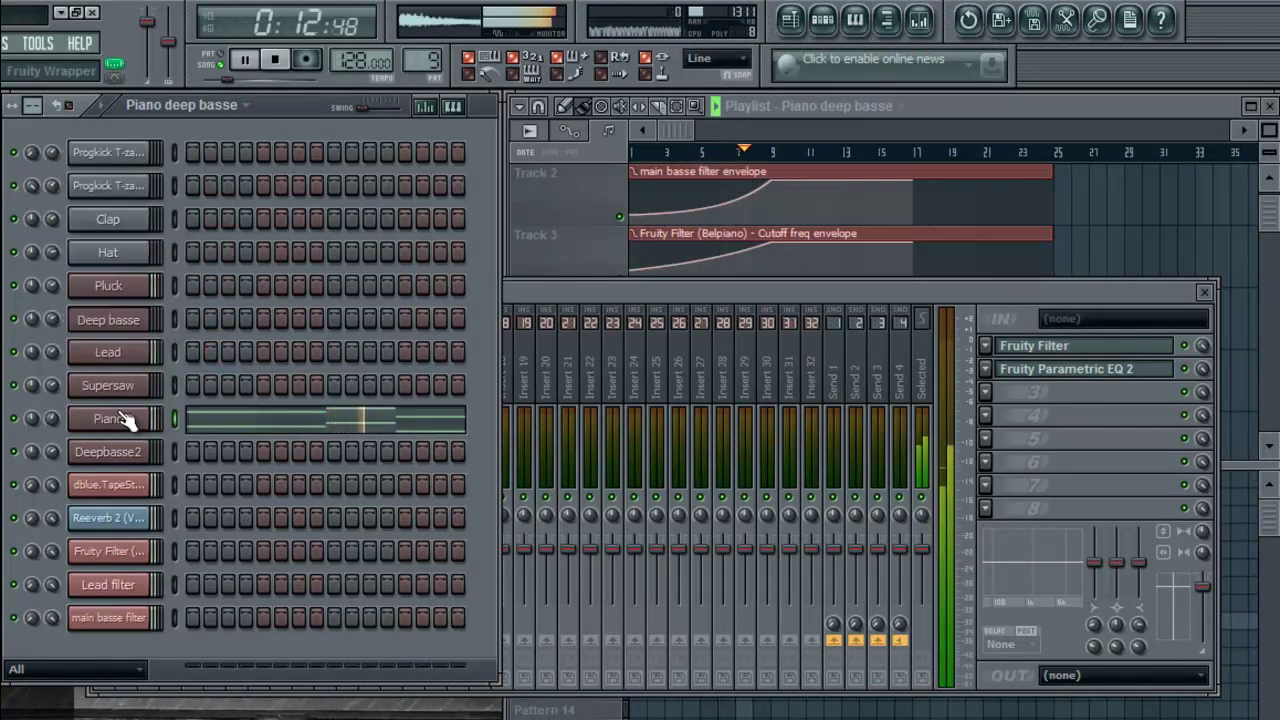
- Copy the Piano channel's volume value to check its percentage, and return to the mixer without pasting
{"action": "right_click", "coordinate": [53, 421]}
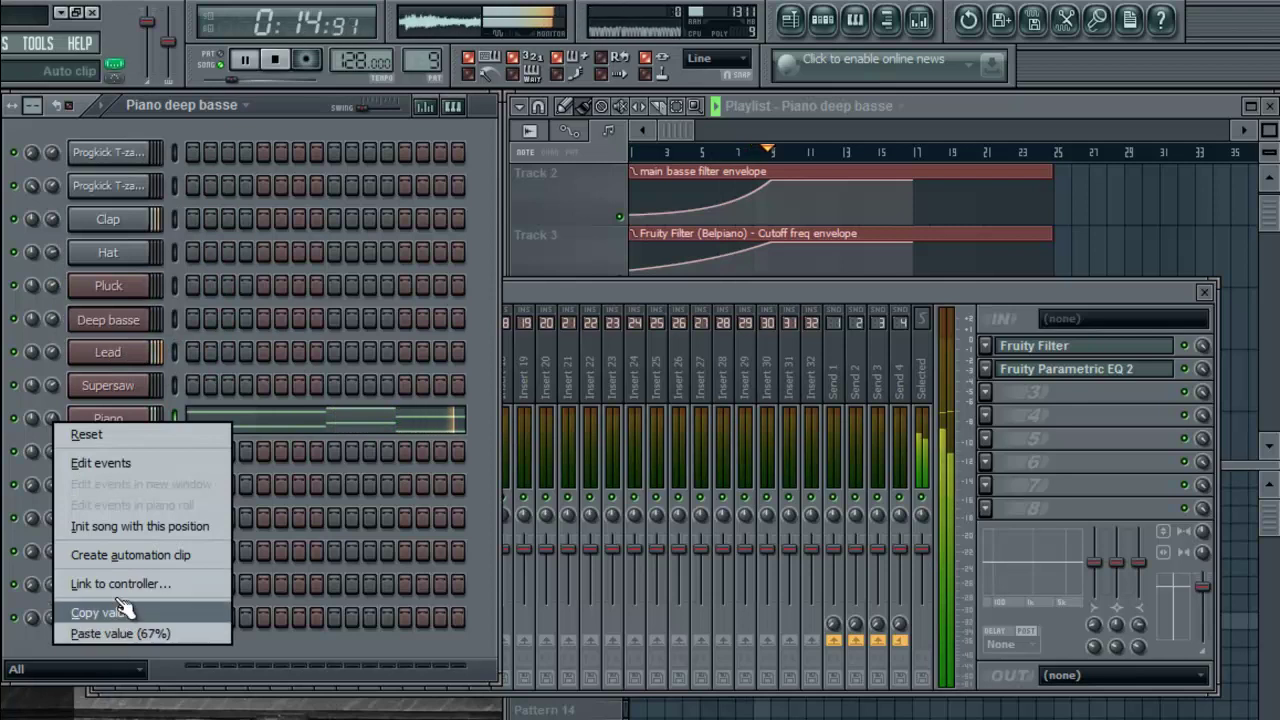
{"action": "left_click", "coordinate": [122, 613]}
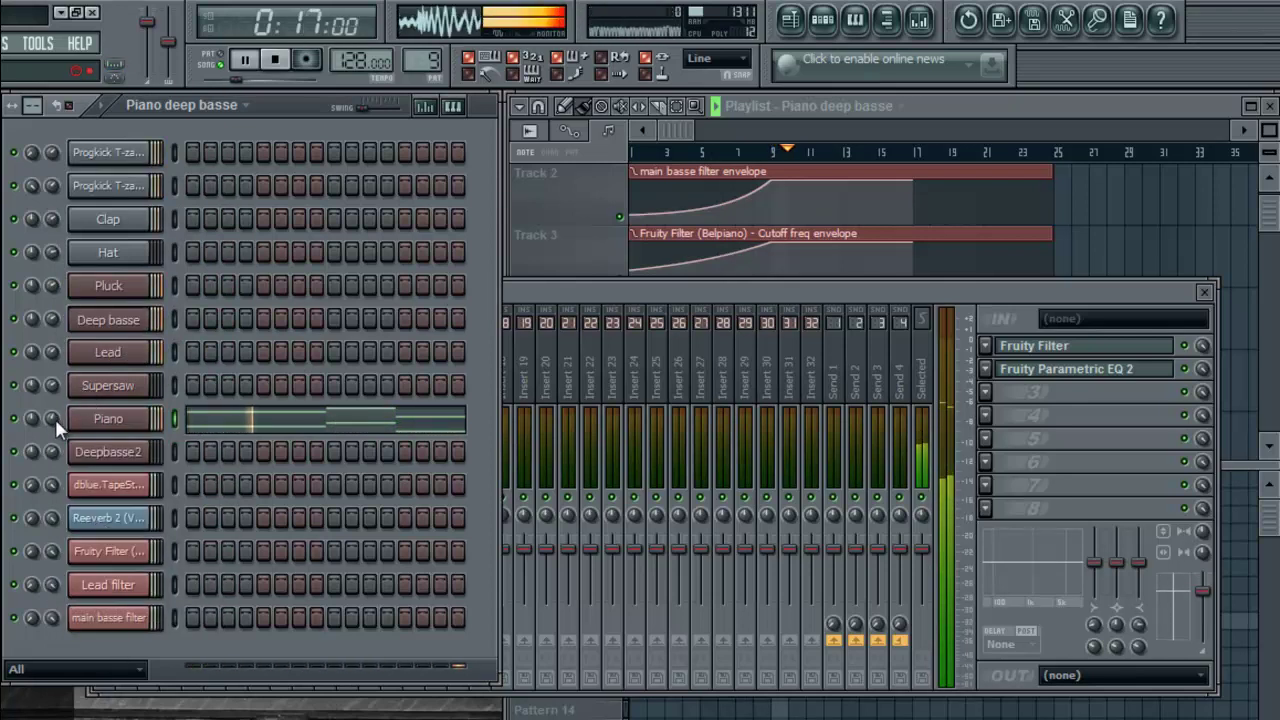
{"action": "right_click", "coordinate": [54, 417]}
{"action": "left_click", "coordinate": [544, 296]}
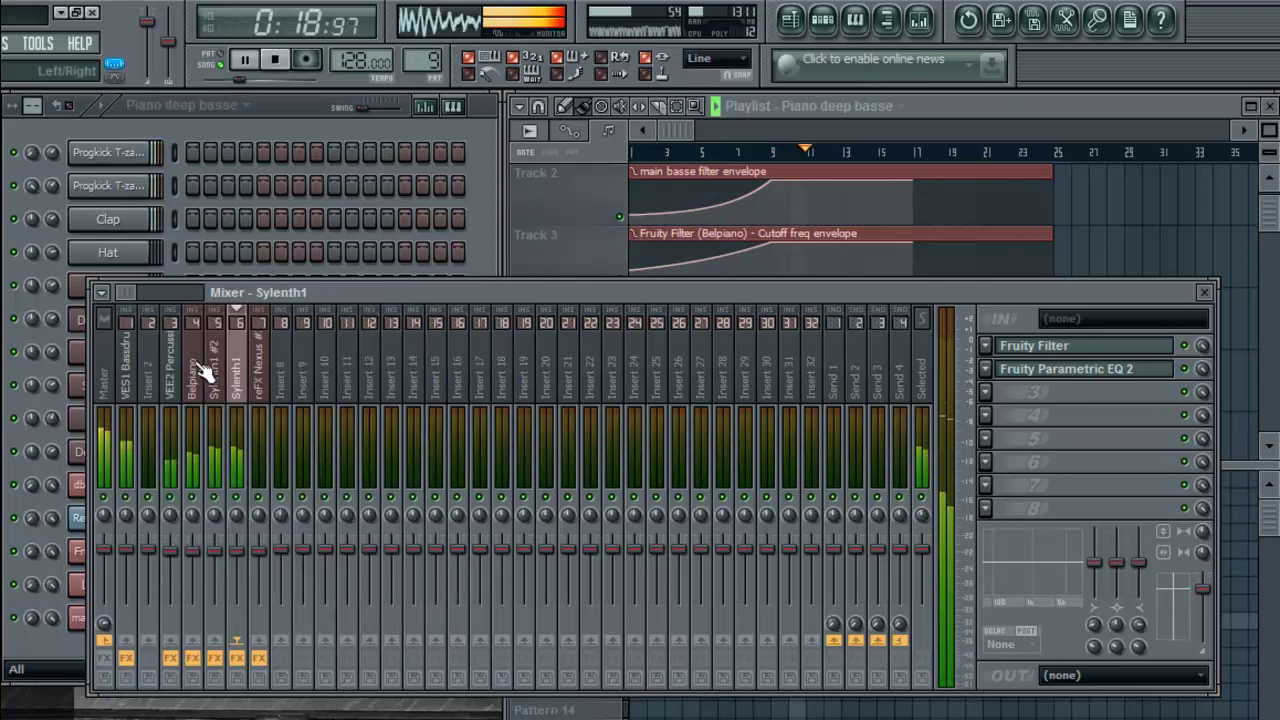
- Select the Master mixer track and briefly check its Fruity Multiband Compressor
{"action": "left_click", "coordinate": [109, 380]}
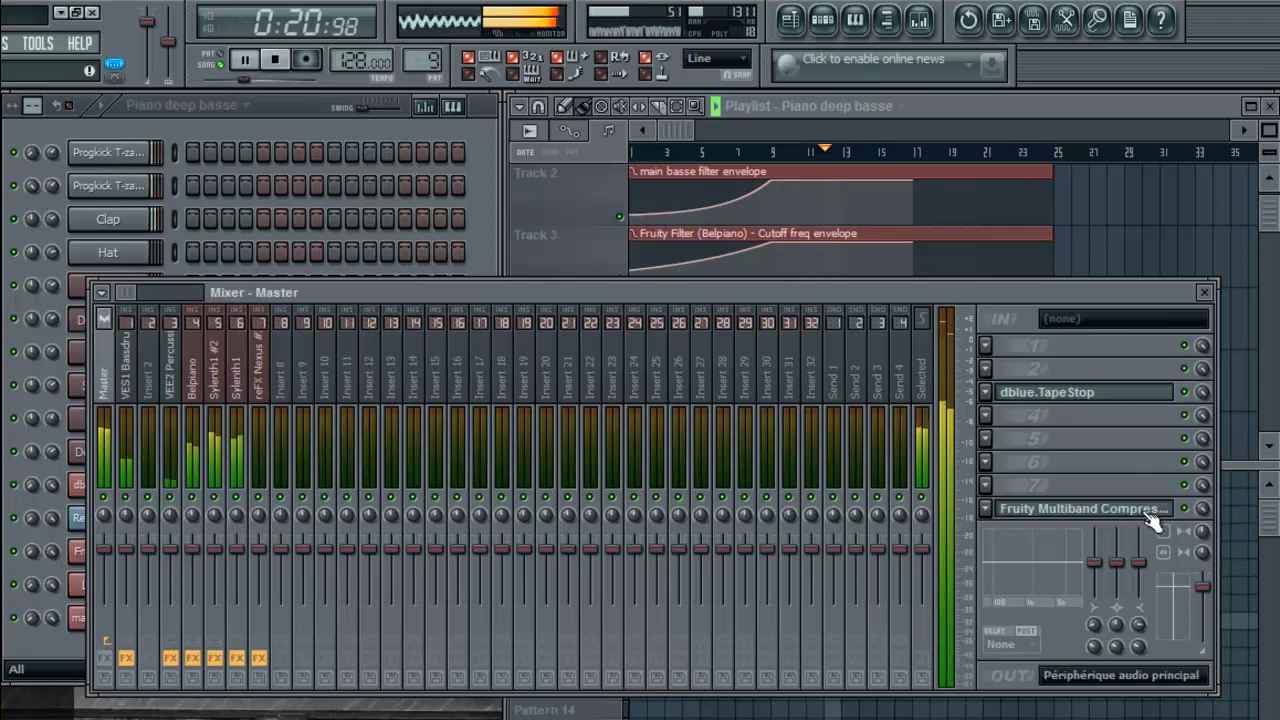
{"action": "left_click", "coordinate": [1108, 511]}
{"action": "left_click", "coordinate": [1108, 511]}
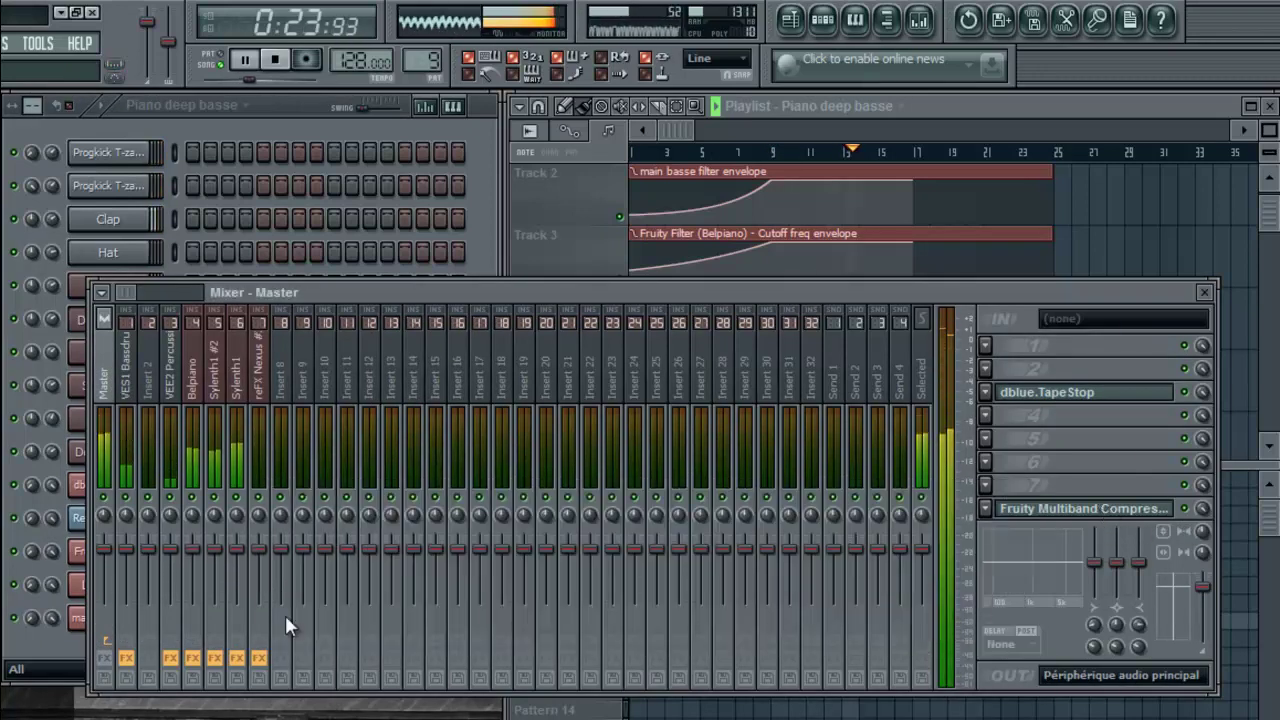
- Enable the Master track's effects to hear the song with the multiband compressor, and close the mixer
{"action": "left_click", "coordinate": [104, 660]}
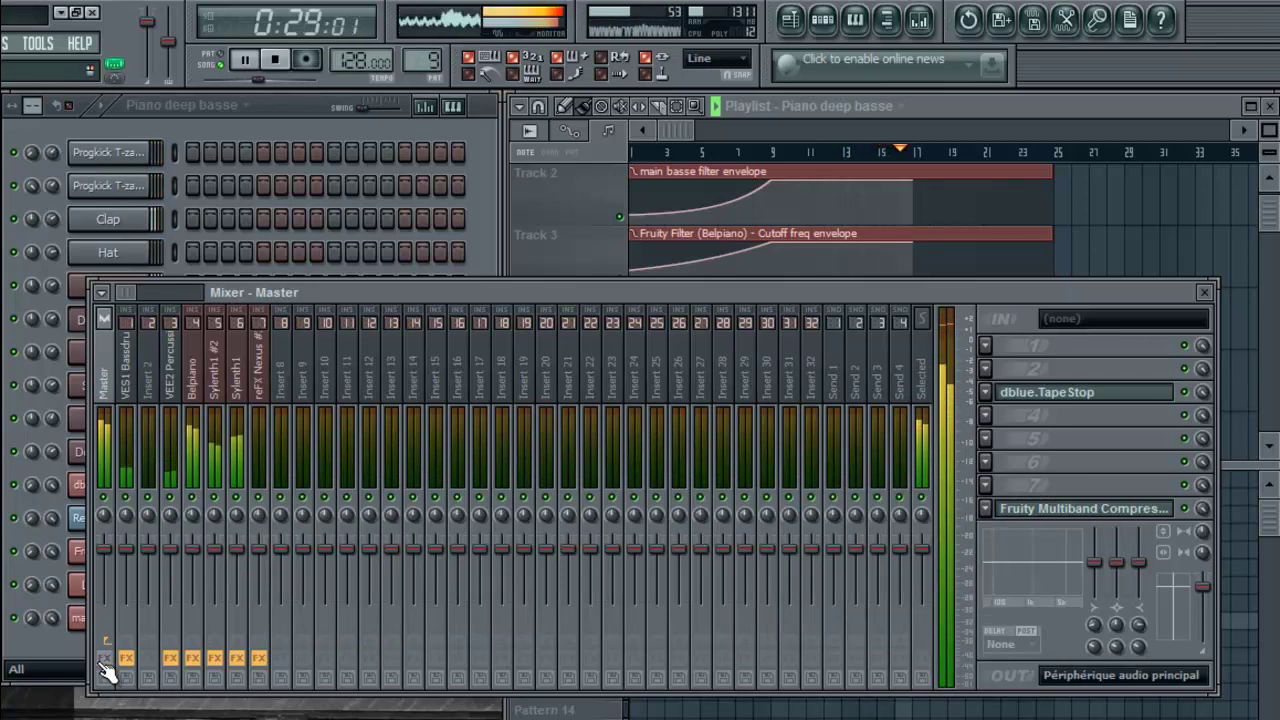
{"action": "left_click", "coordinate": [104, 660]}
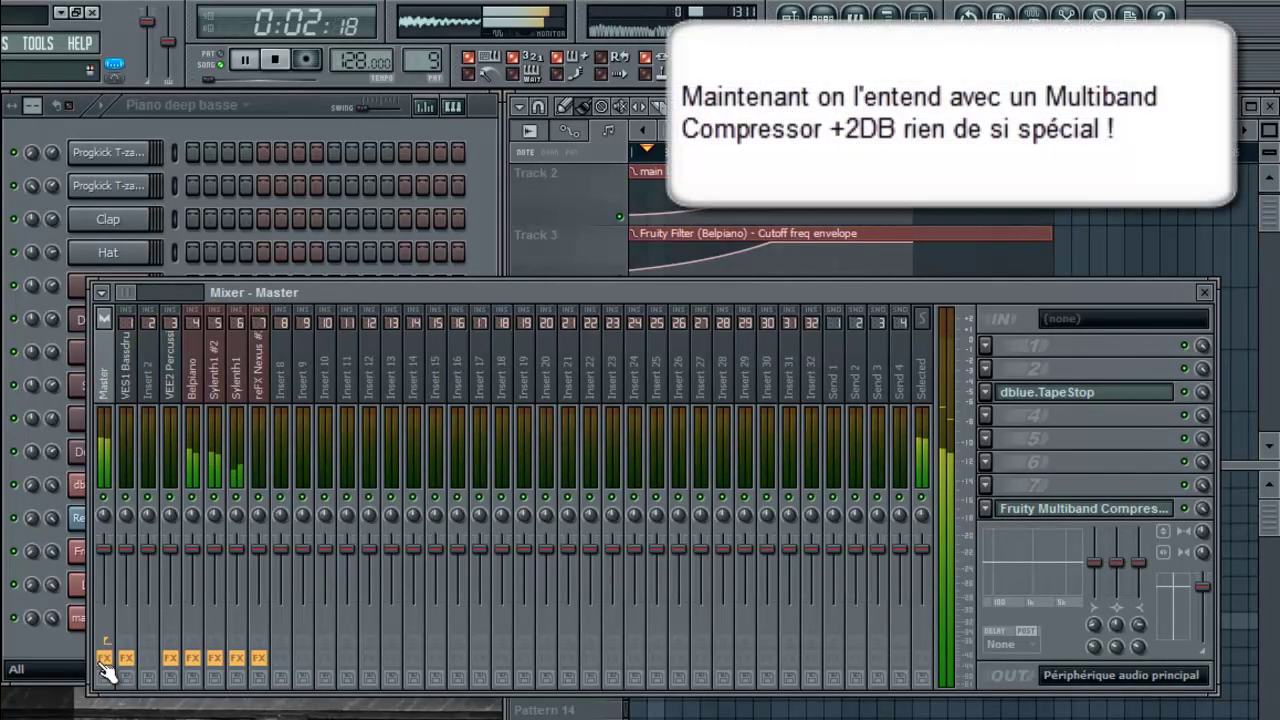
{"action": "left_click", "coordinate": [1204, 292]}
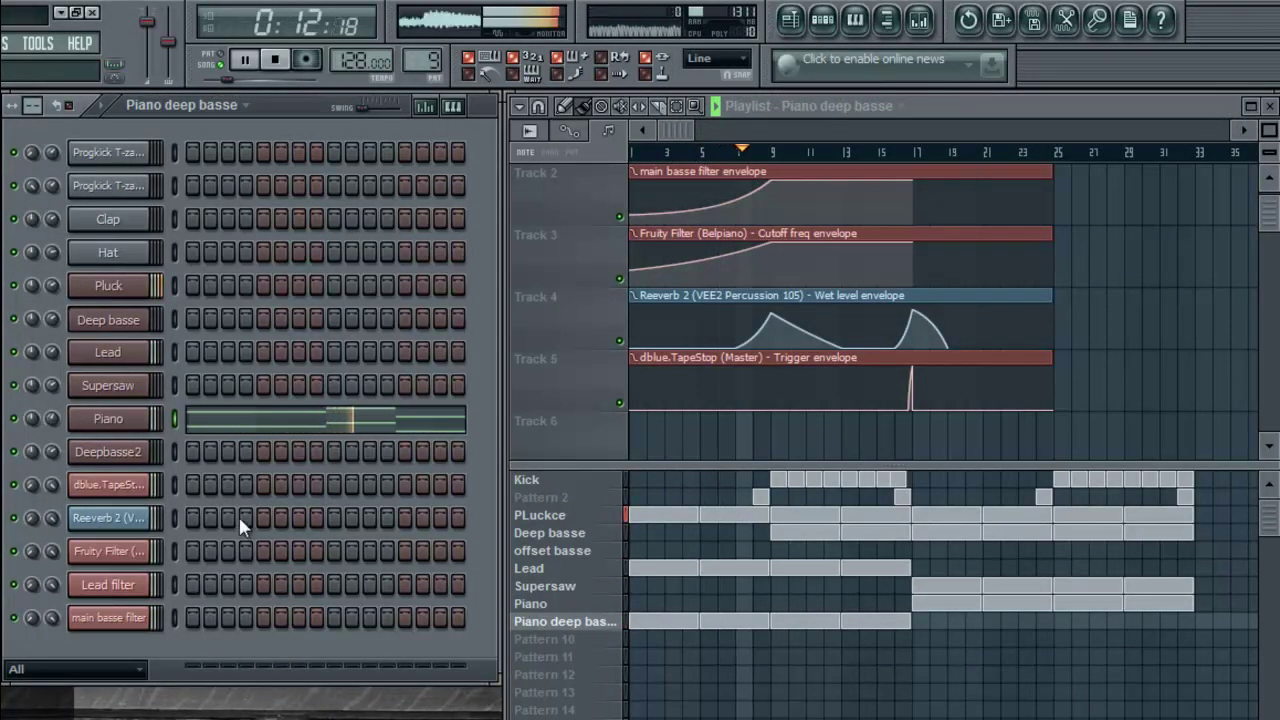
- Select Pattern 2 and follow the song's playback through the later playlist bars and the mixer's level meters
{"action": "left_click", "coordinate": [560, 497]}
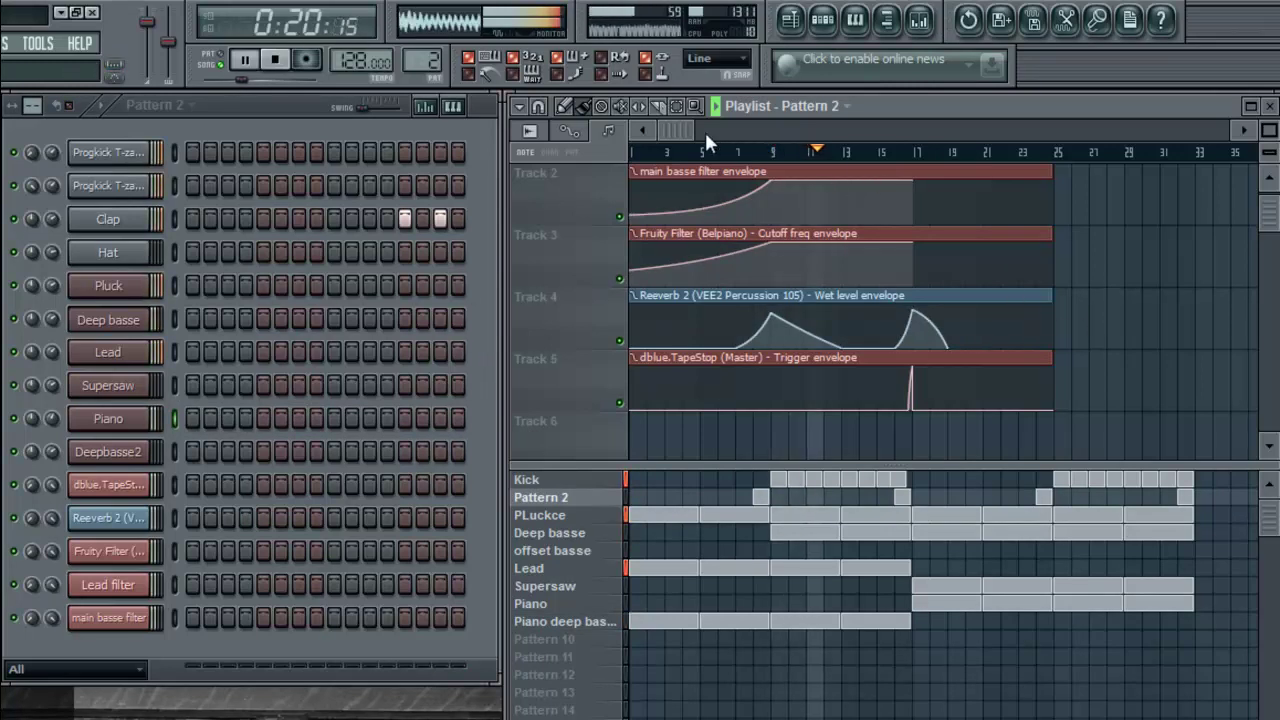
{"action": "left_click_drag", "start_coordinate": [685, 131], "coordinate": [806, 131]}
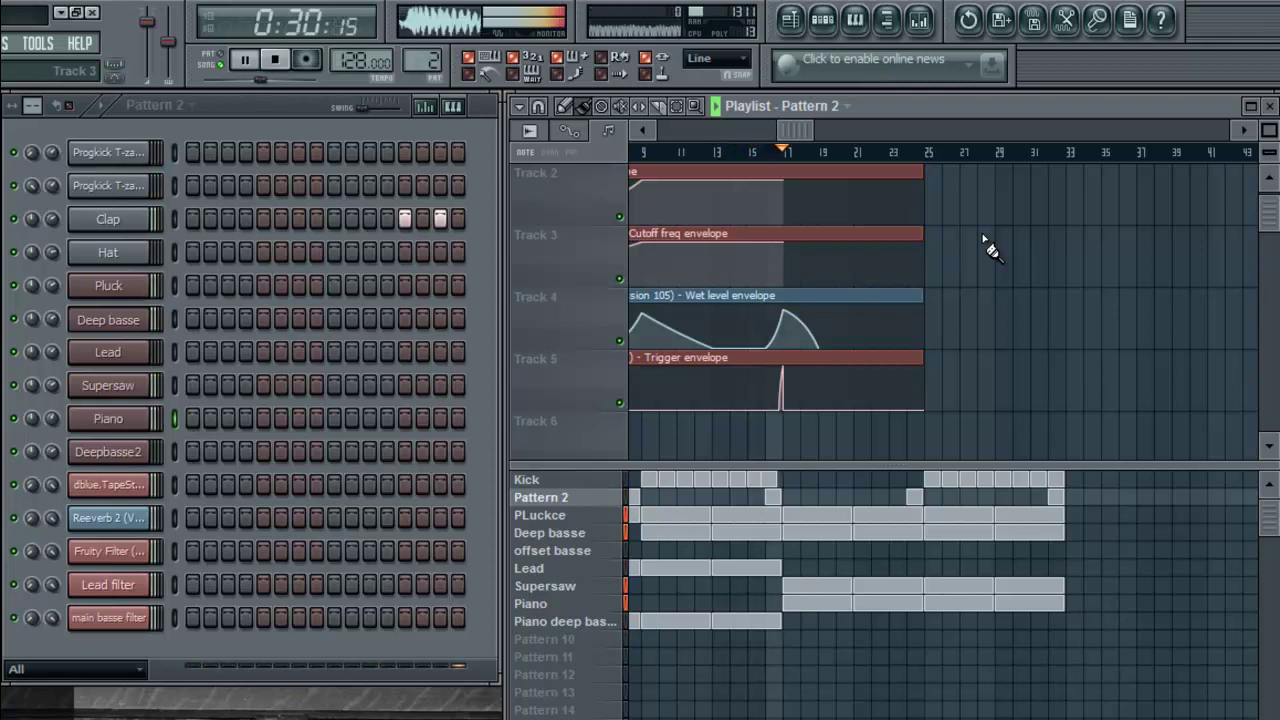
{"action": "left_click", "coordinate": [919, 20]}
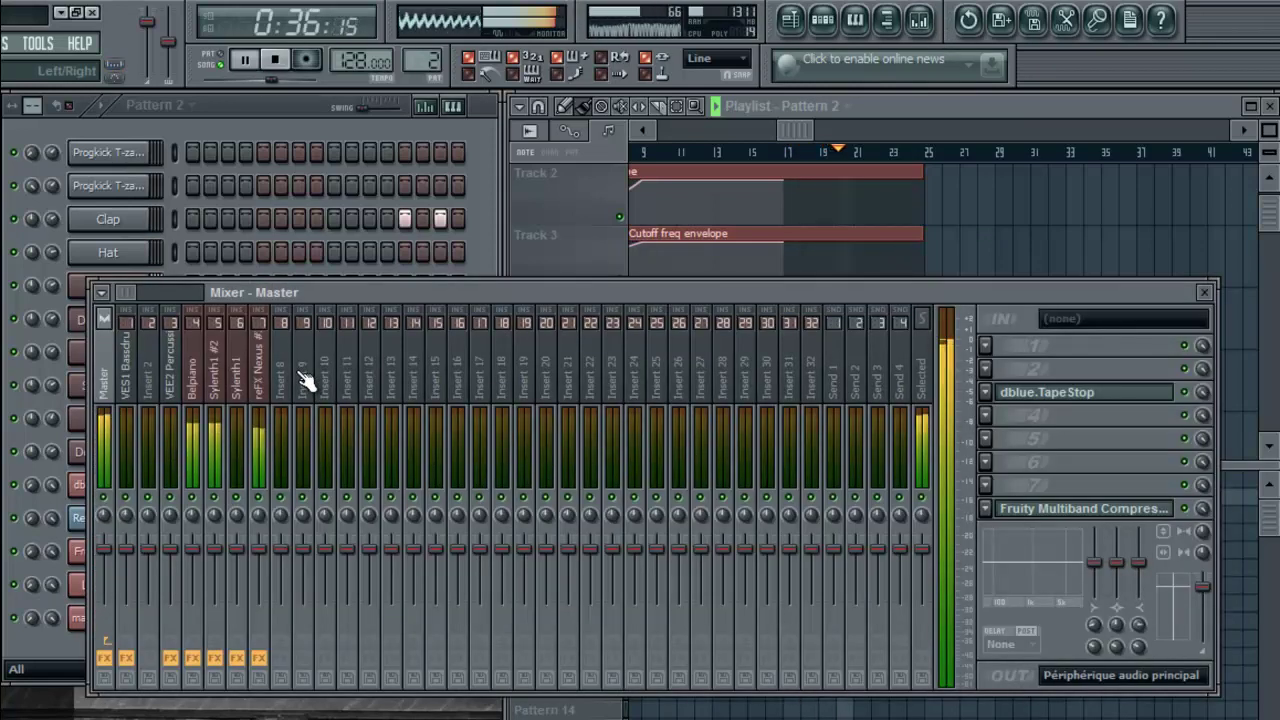
{"action": "left_click", "coordinate": [1040, 222]}
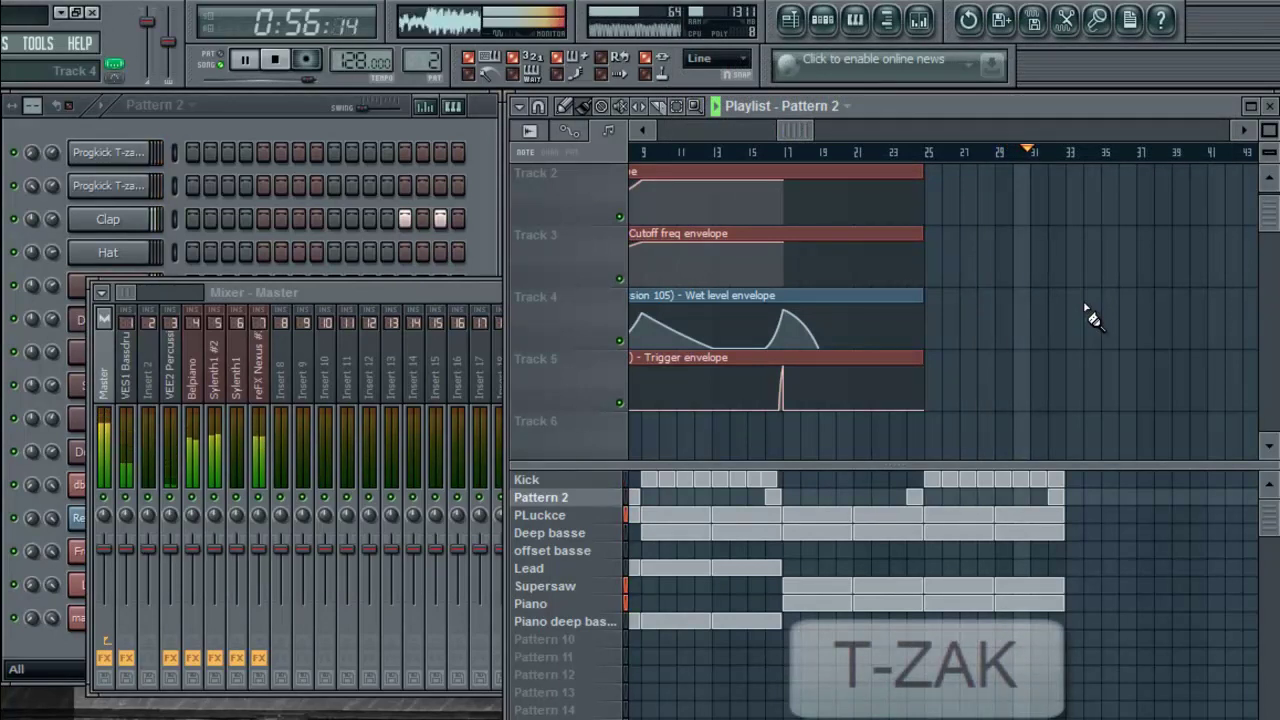
- Check the mixer levels once more, close the mixer, and stop the song playback
{"action": "left_click", "coordinate": [926, 27]}
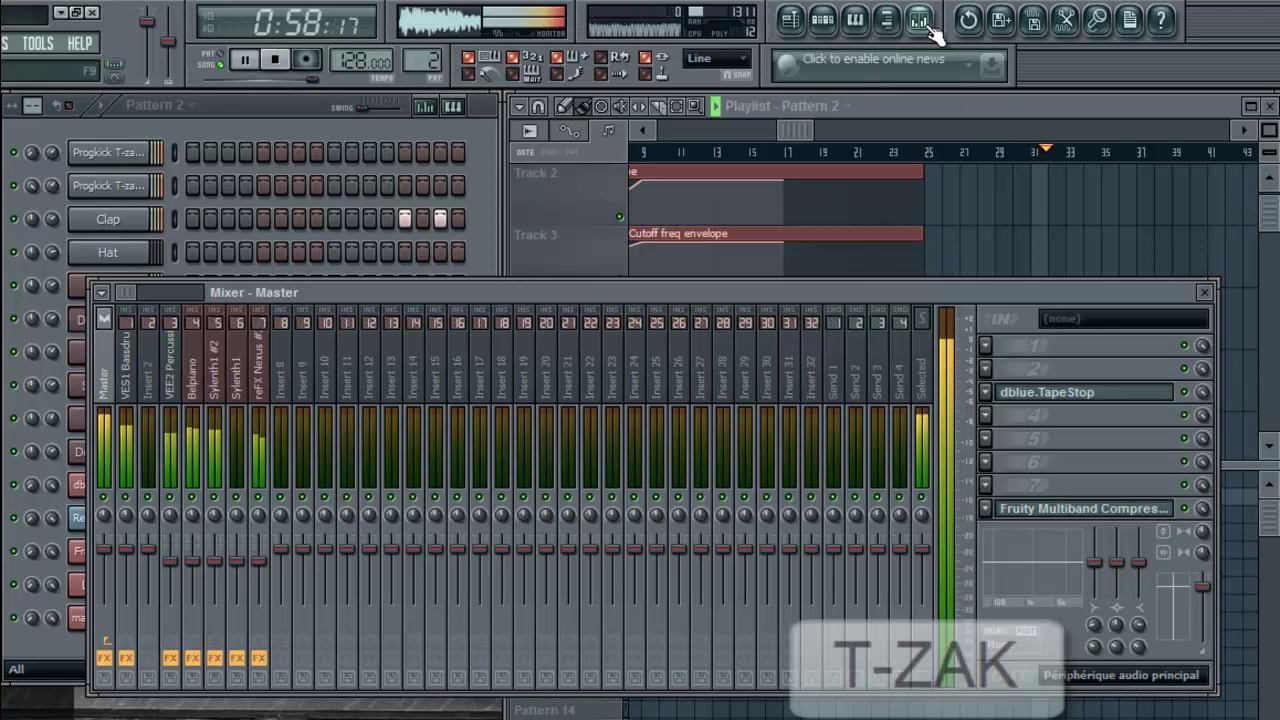
{"action": "left_click", "coordinate": [926, 27]}
{"action": "left_click", "coordinate": [276, 60]}
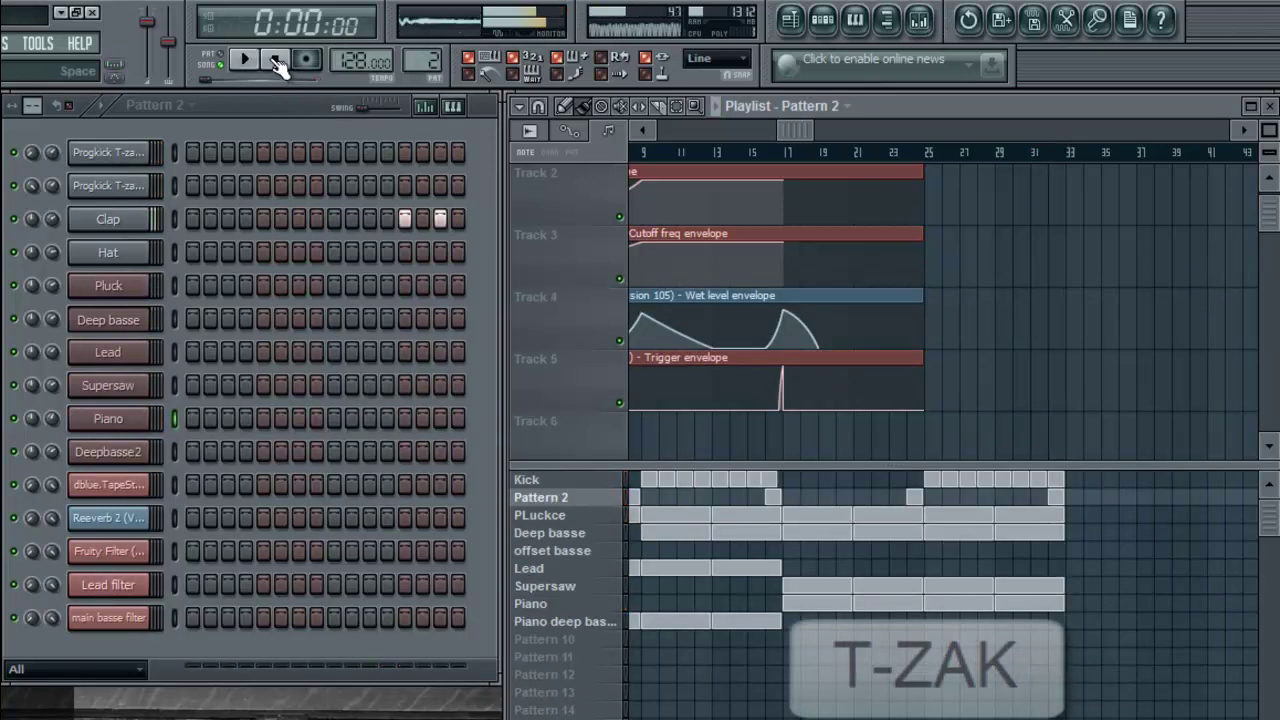